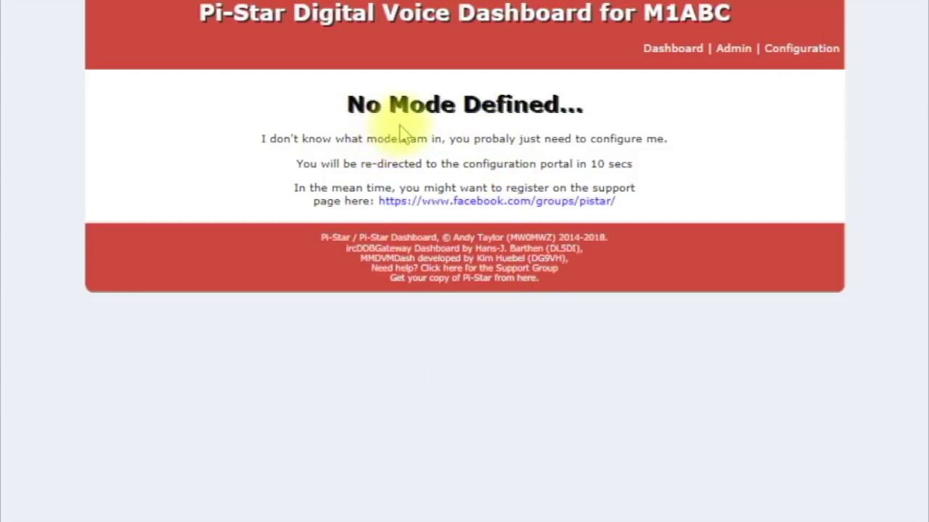
# - Go from the No Mode Defined dashboard to the hotspot's Configuration page, which prompts for sign-in
pyautogui.click(793, 58)
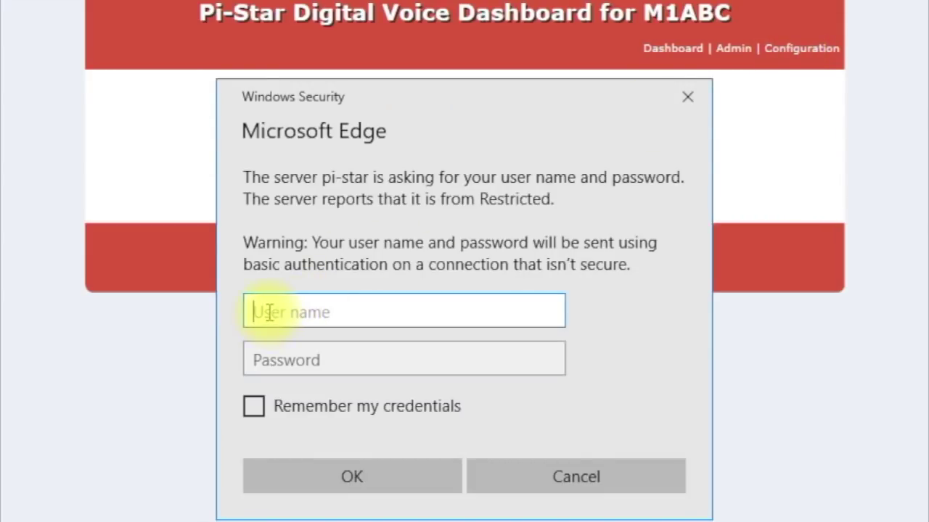
# - Sign in with the Pi-Star user name and password to reach the Configuration page
pyautogui.write('pi-star')
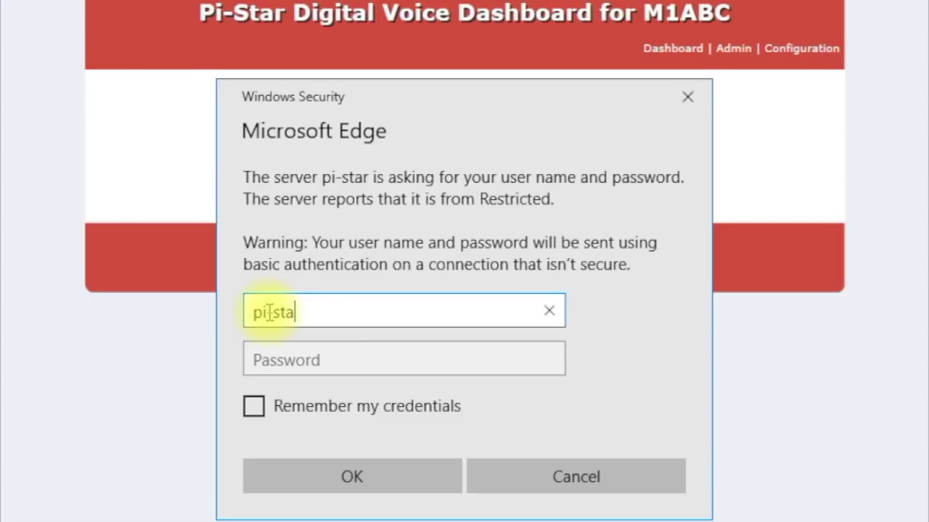
pyautogui.click(278, 356)
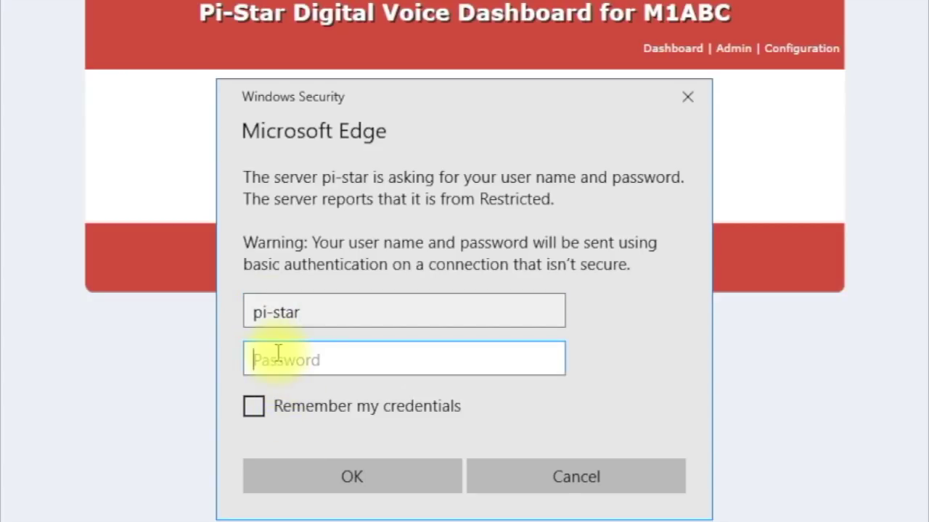
pyautogui.write('ras')
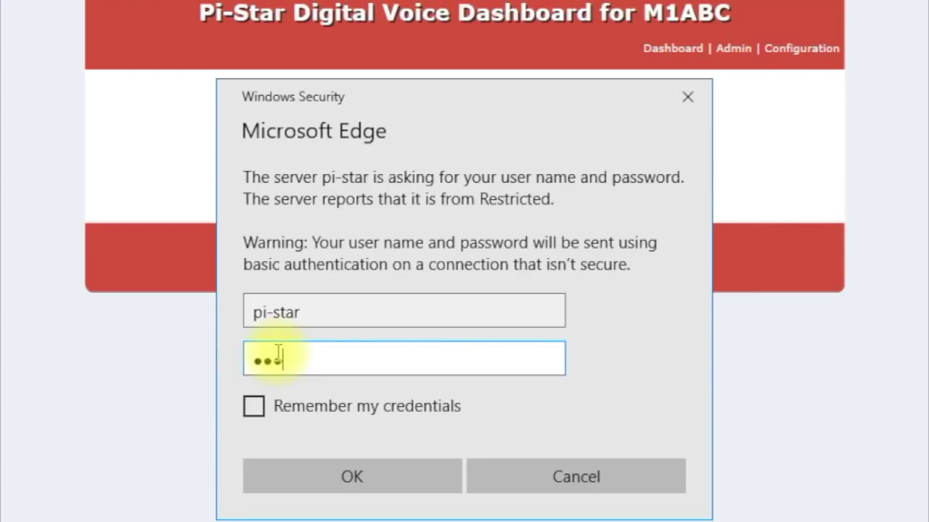
pyautogui.write('pberry')
pyautogui.click(354, 476)
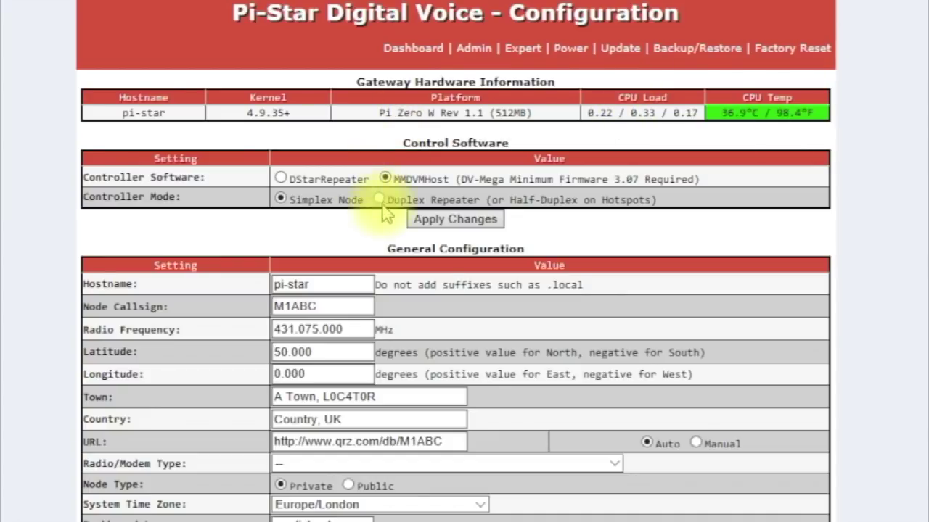
# - Replace the node callsign with the operator's callsign and set the radio frequency to 433.100.00 MHz
pyautogui.click(333, 304)
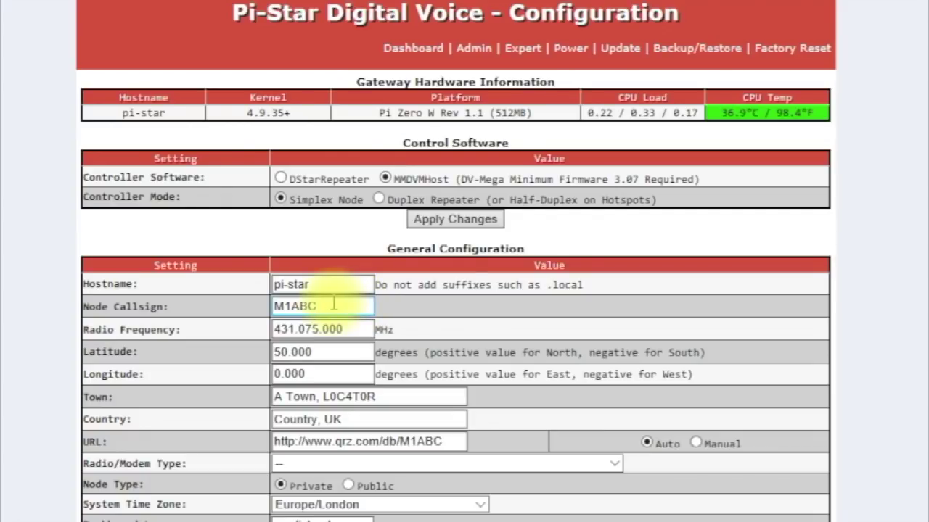
pyautogui.doubleClick(333, 305)
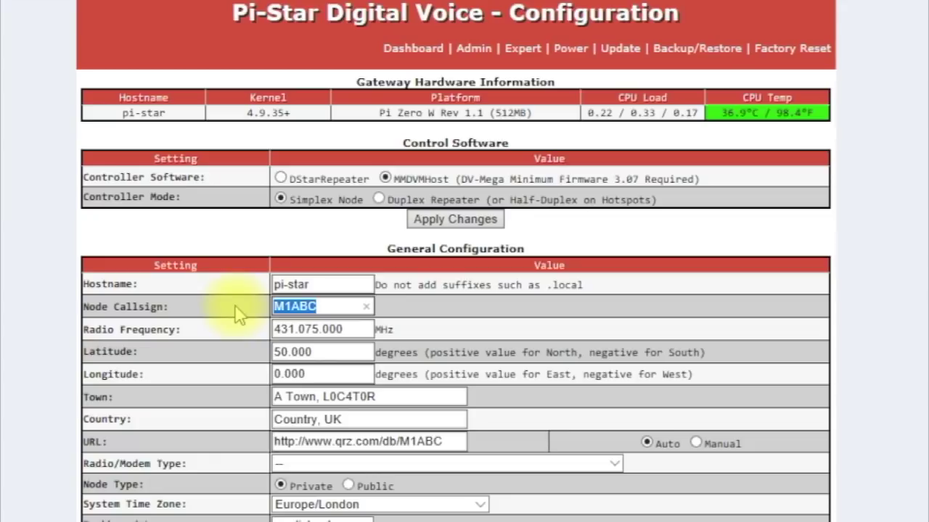
pyautogui.write('W6GPS')
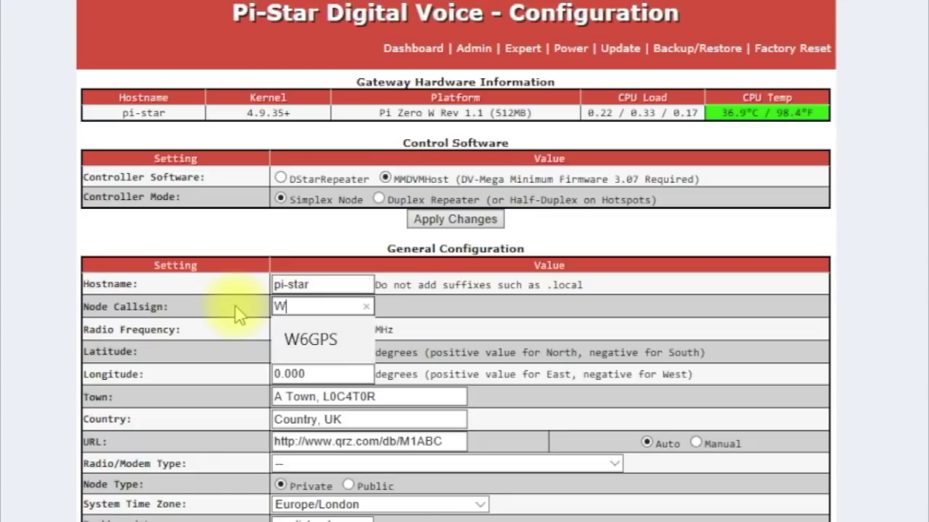
pyautogui.click(303, 342)
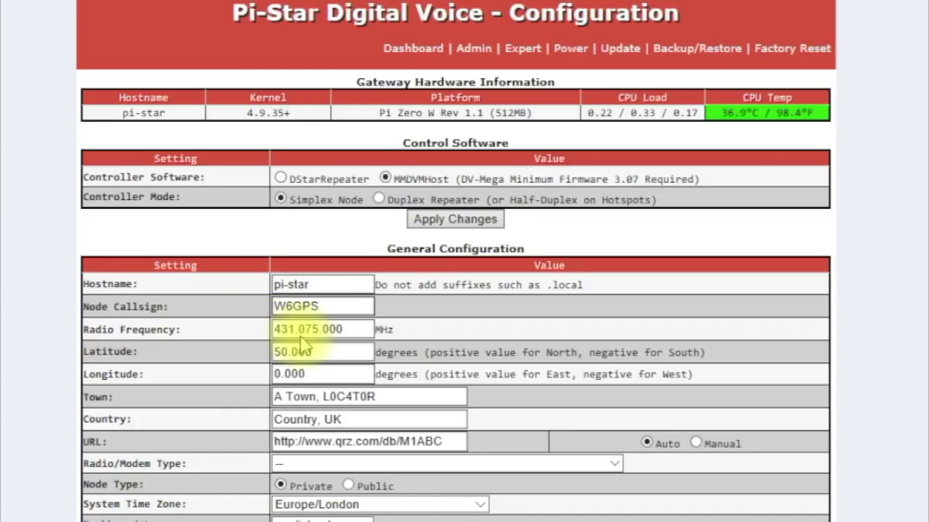
pyautogui.doubleClick(348, 328)
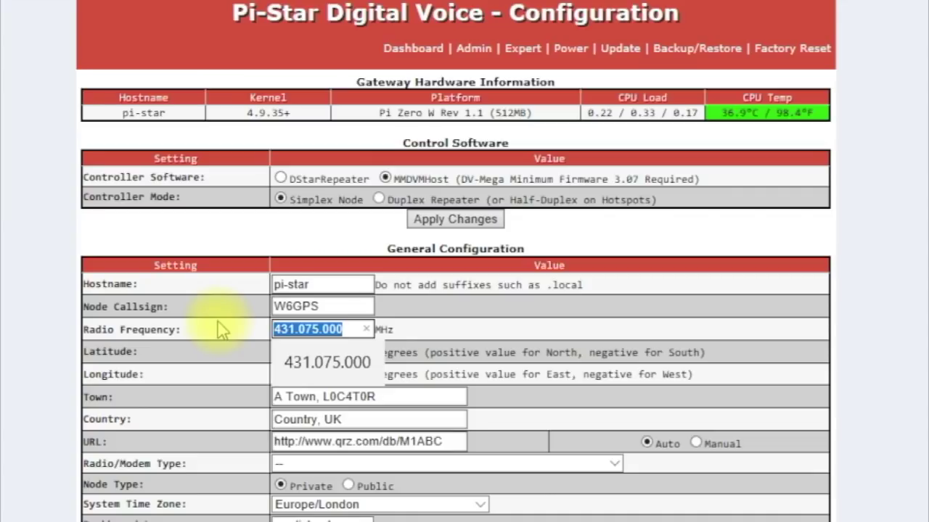
pyautogui.write('433.1')
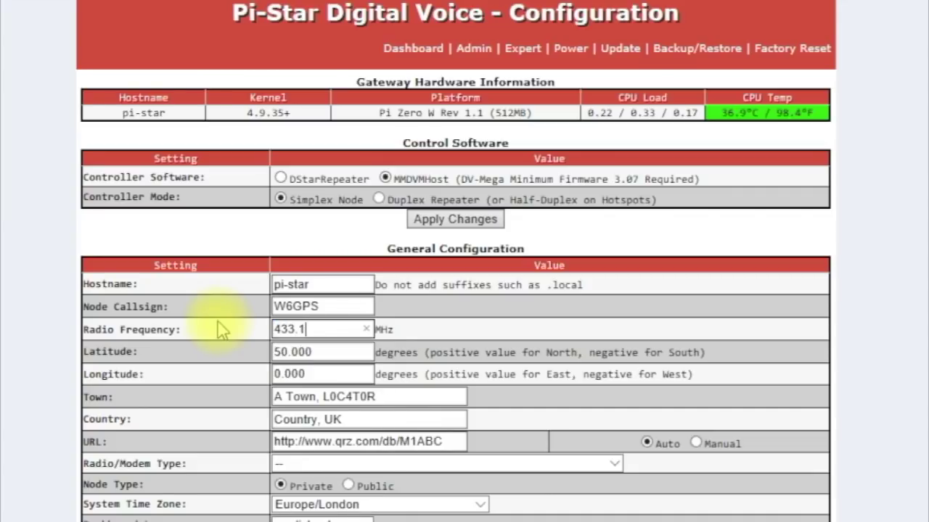
pyautogui.write('00.00')
pyautogui.click(317, 354)
pyautogui.click(317, 354)
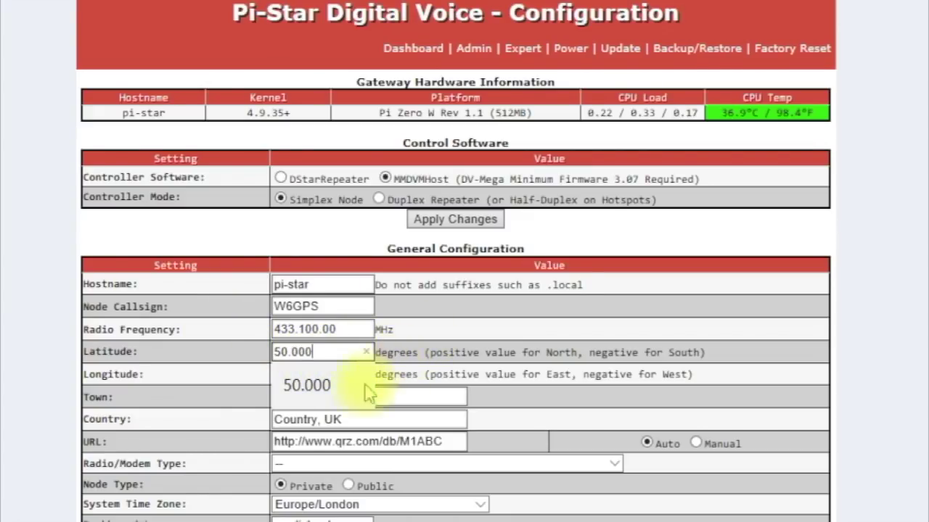
# - Set the town to Chattanooga and the country to USA
pyautogui.click(305, 385)
pyautogui.click(312, 374)
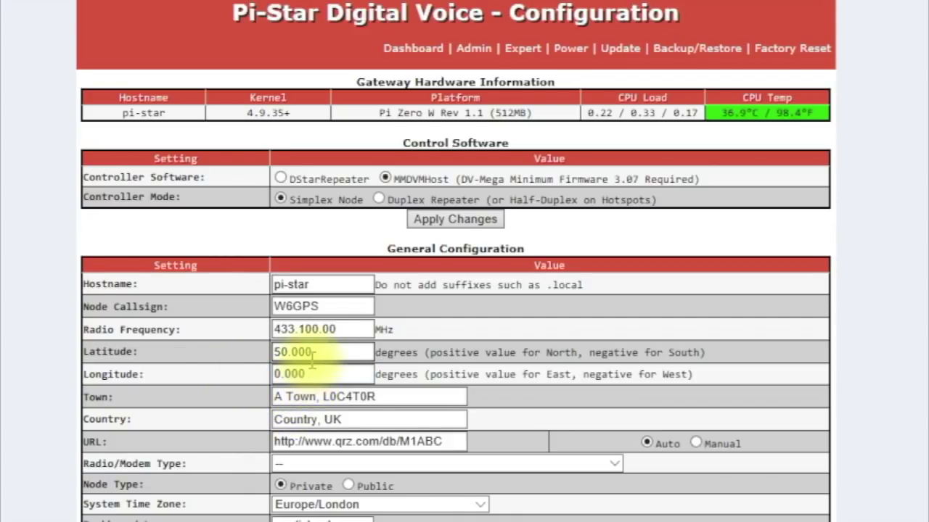
pyautogui.click(367, 396)
pyautogui.tripleClick(383, 397)
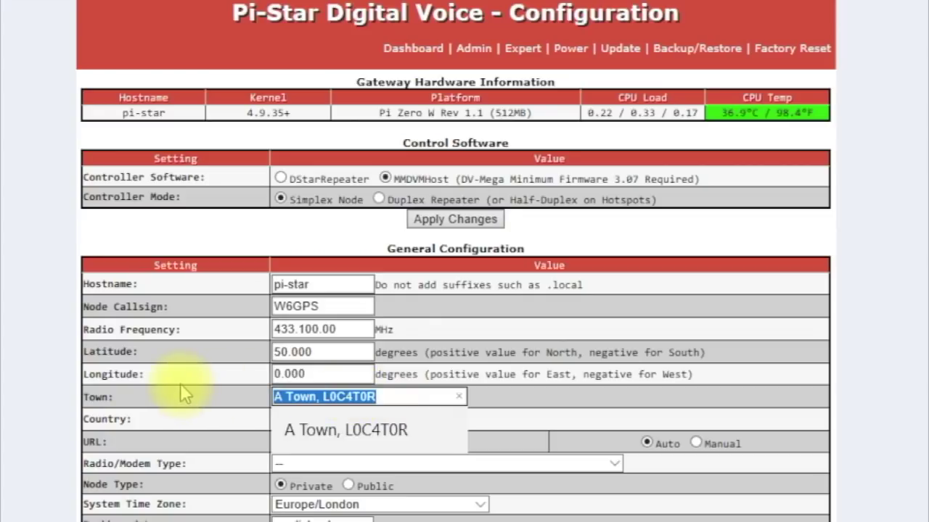
pyautogui.write('cH')
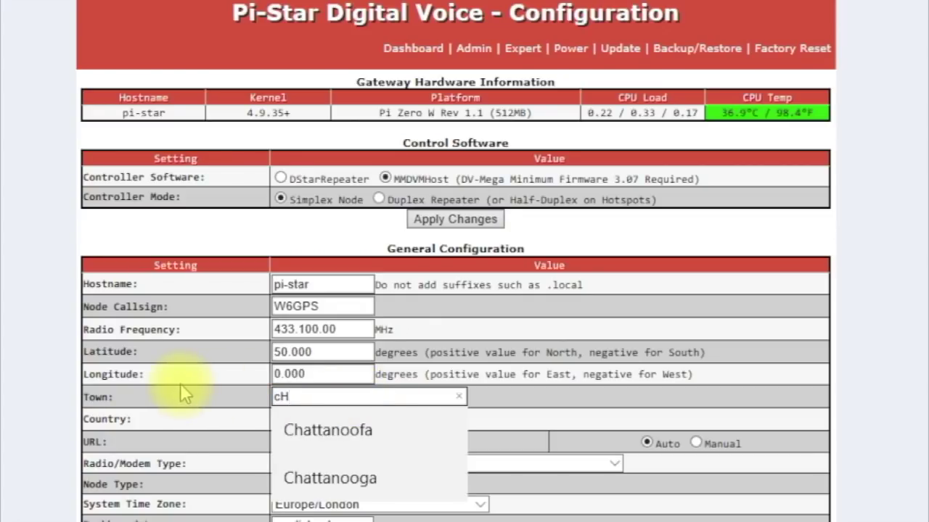
pyautogui.click(323, 478)
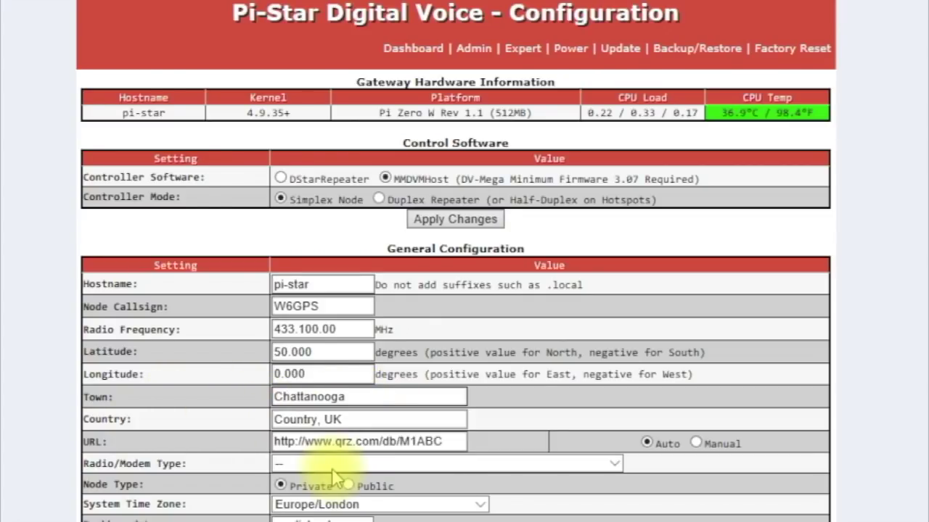
pyautogui.click(315, 420)
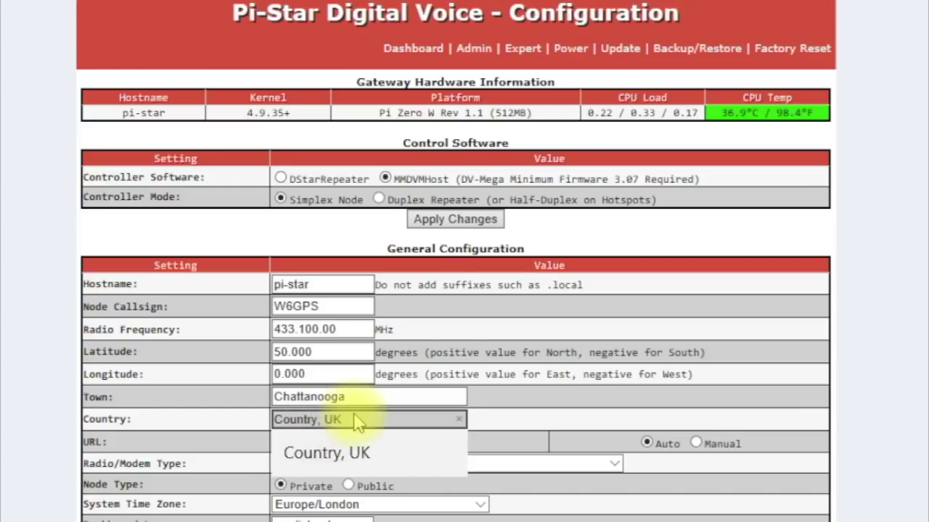
pyautogui.click(338, 464)
pyautogui.click(354, 420)
pyautogui.click(354, 420)
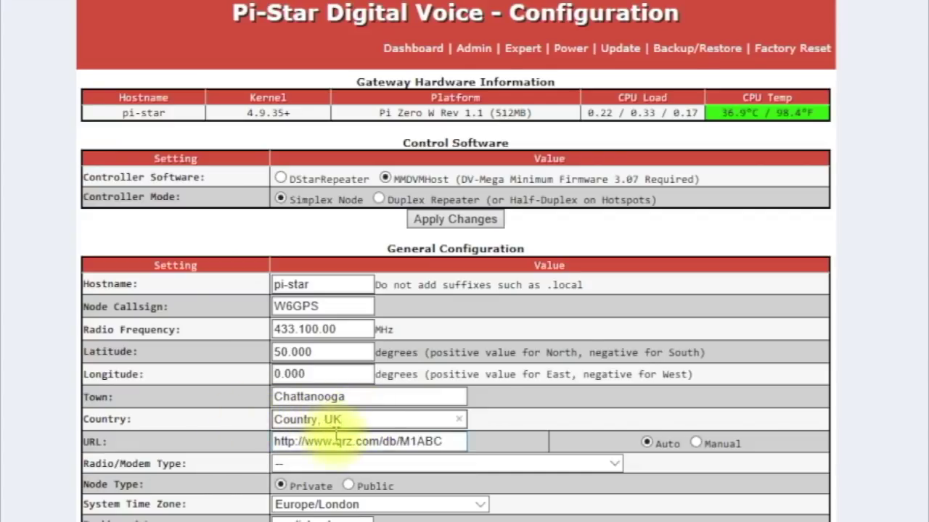
pyautogui.moveTo(346, 419); pyautogui.dragTo(259, 420)
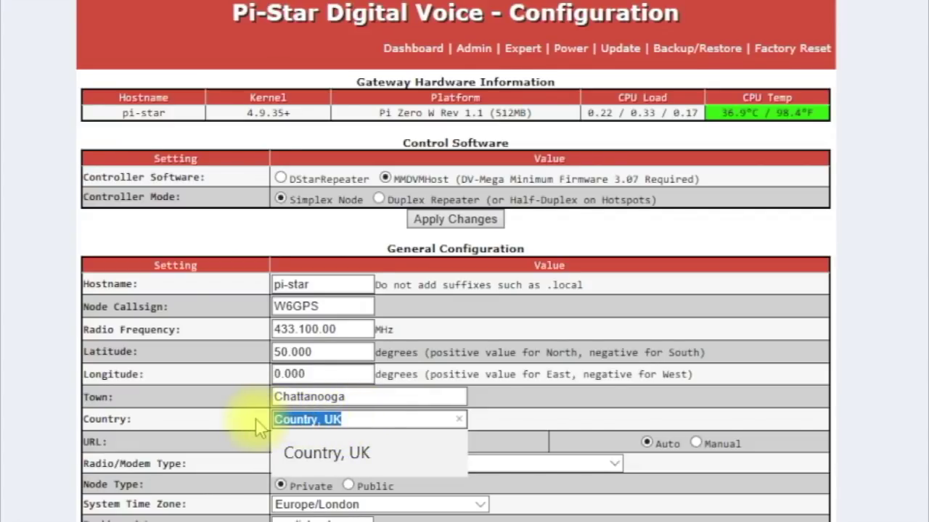
pyautogui.write('USA')
pyautogui.click(296, 450)
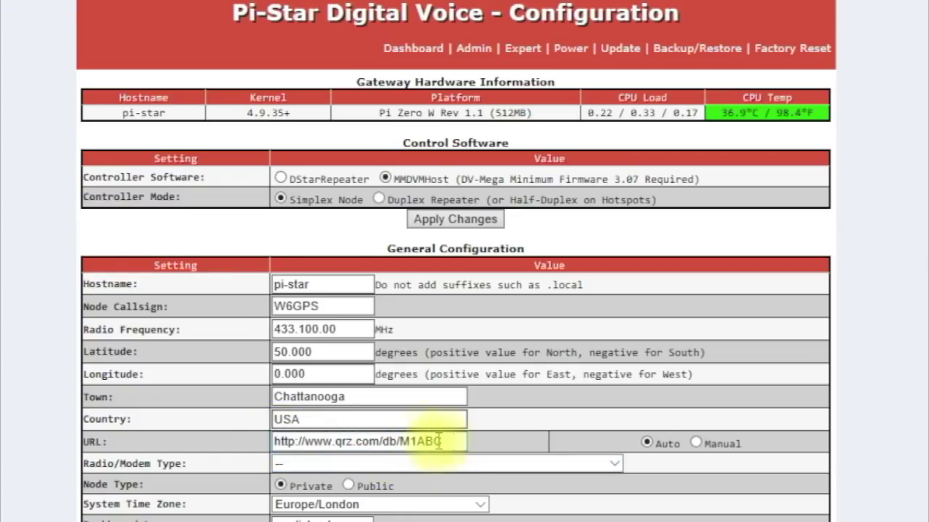
pyautogui.click(479, 465)
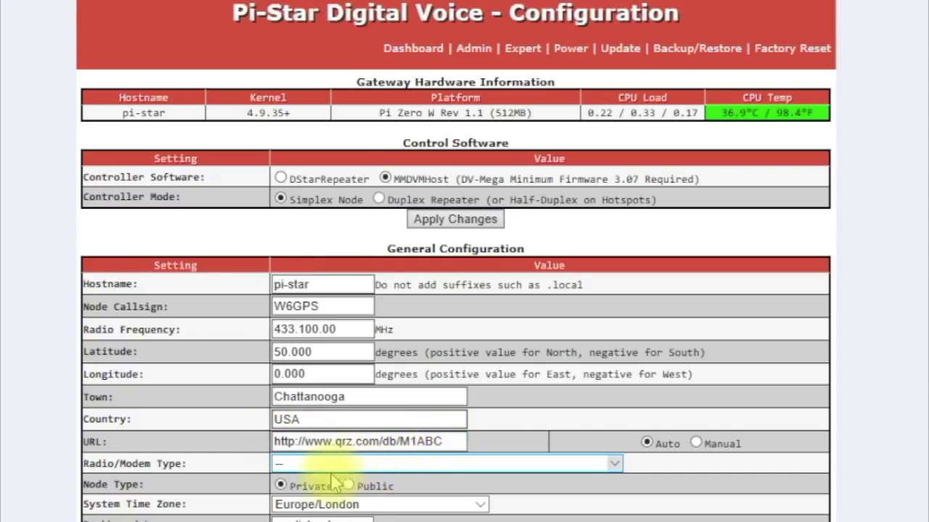
# - Choose ZumSpot - Raspberry Pi Hat (GPIO) as the radio/modem type
pyautogui.click(616, 465)
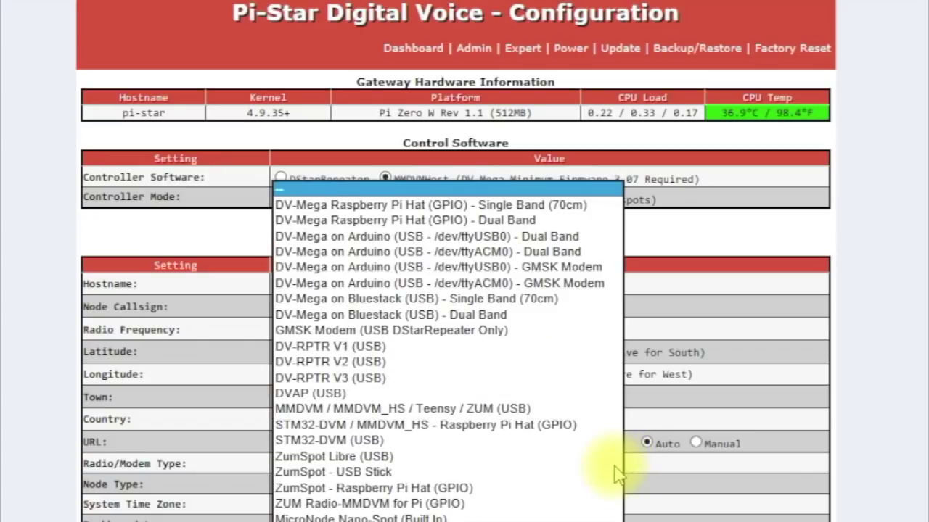
pyautogui.click(616, 472)
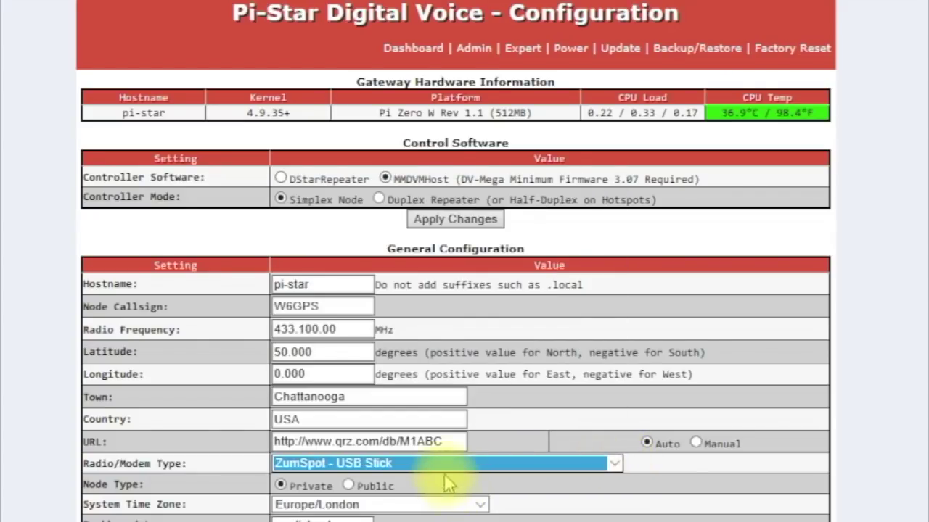
pyautogui.click(615, 465)
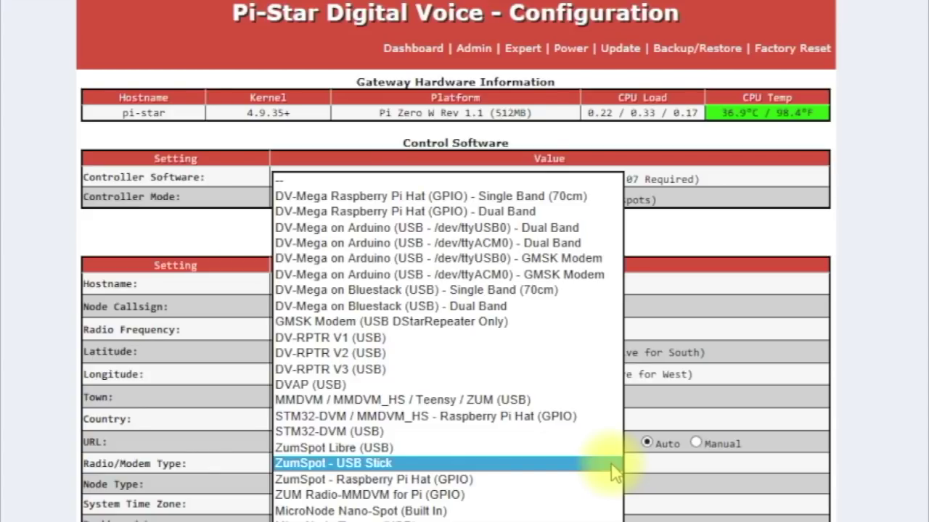
pyautogui.click(390, 480)
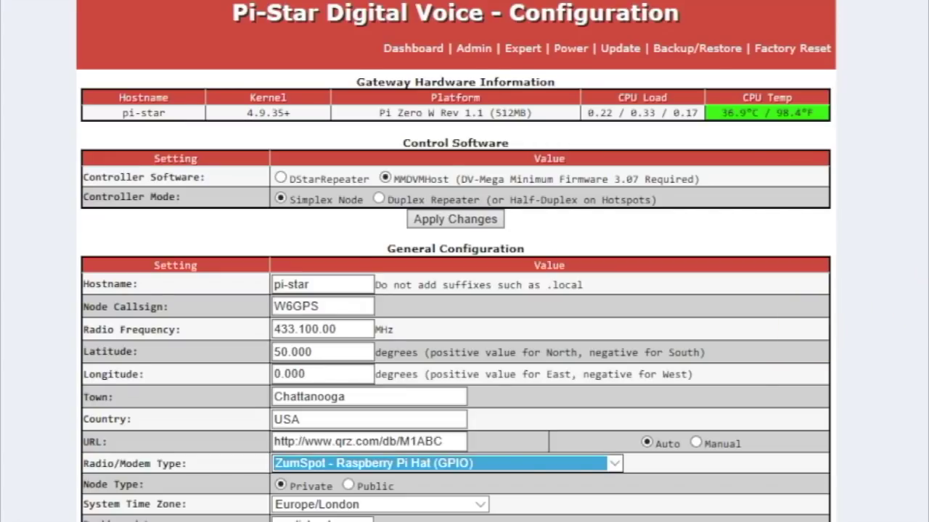
pyautogui.scroll(-3, 457, 261)
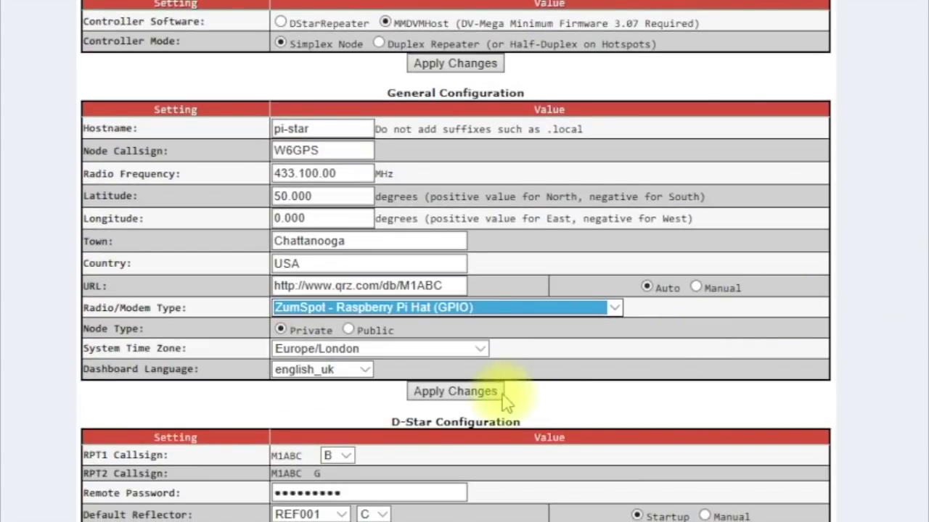
pyautogui.click(485, 350)
# - Set System Time Zone to America/Detroit and Dashboard Language to english_us
pyautogui.moveTo(485, 472); pyautogui.dragTo(483, 233)
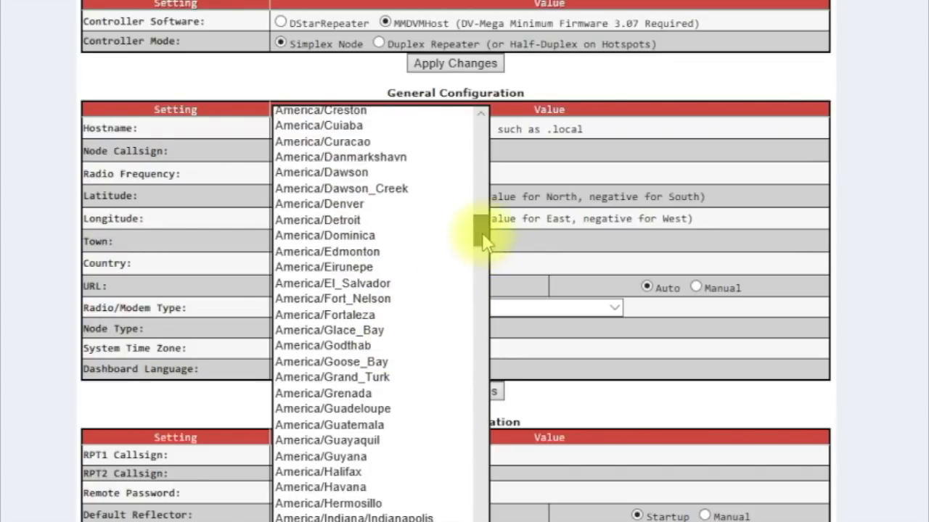
pyautogui.click(370, 221)
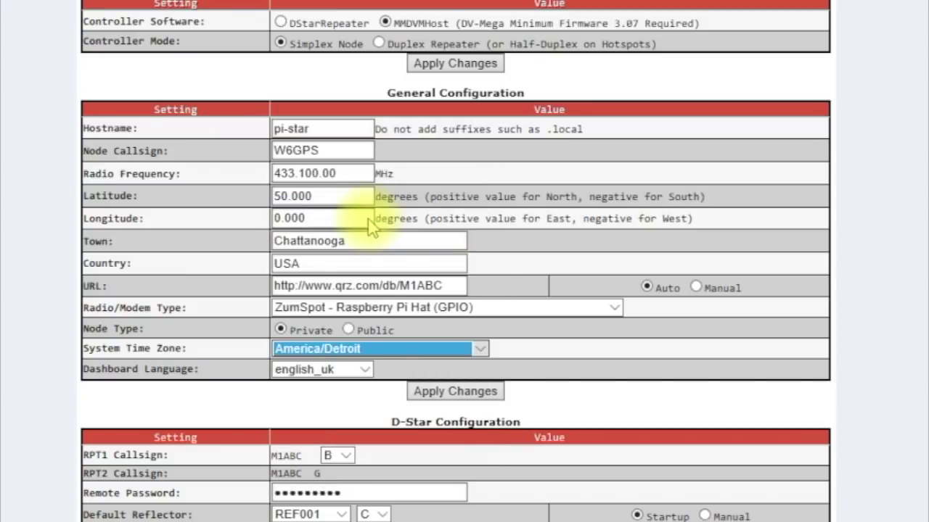
pyautogui.click(367, 374)
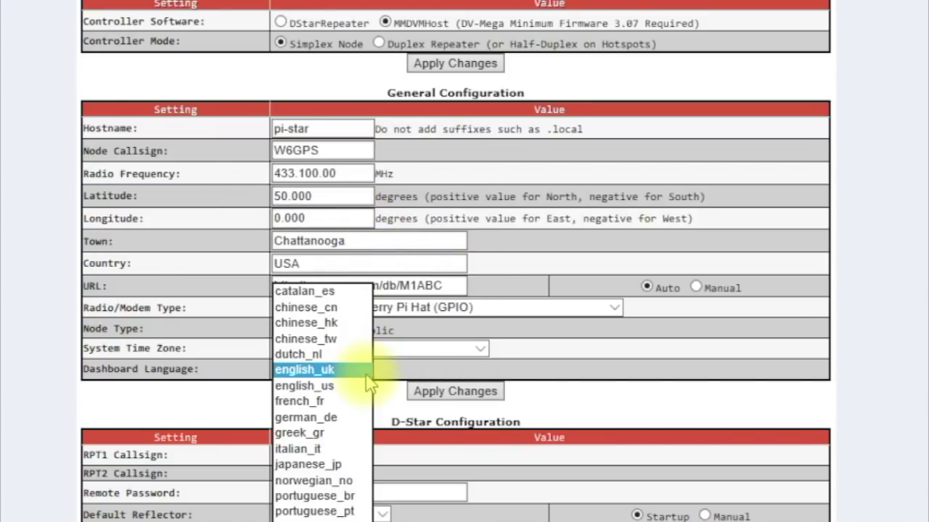
pyautogui.click(367, 375)
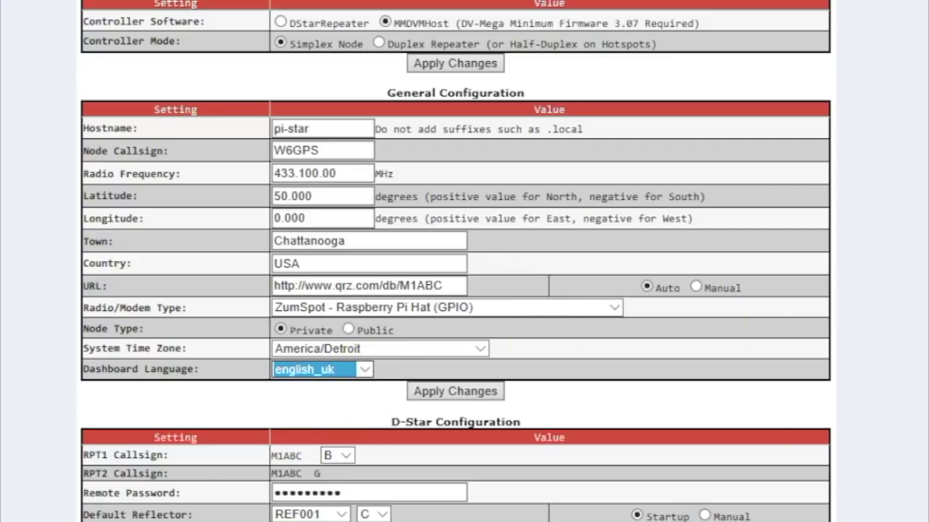
pyautogui.scroll(-2, 455, 261)
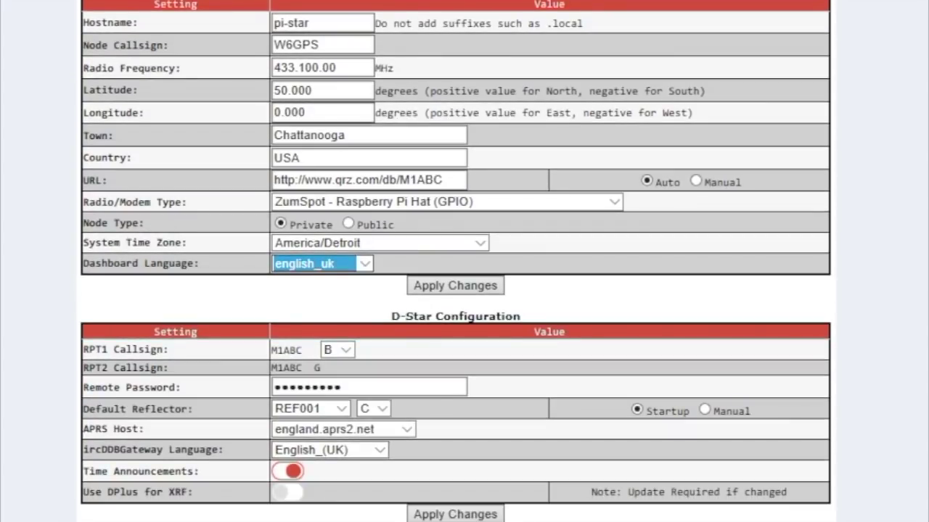
pyautogui.click(362, 264)
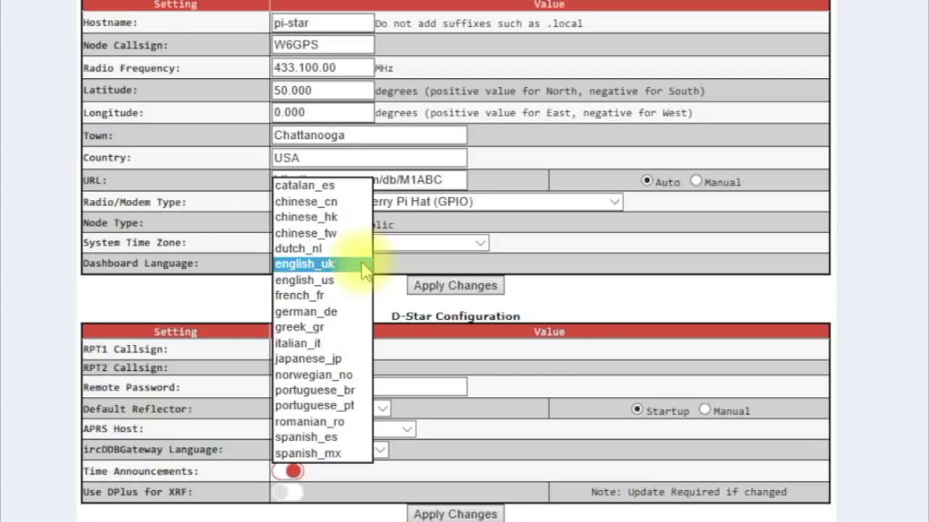
pyautogui.click(342, 287)
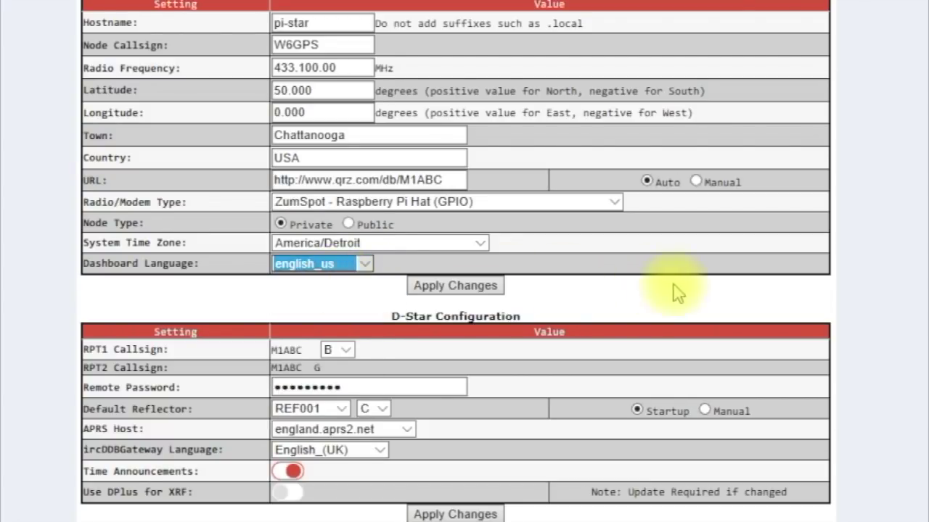
pyautogui.scroll(3, 456, 261)
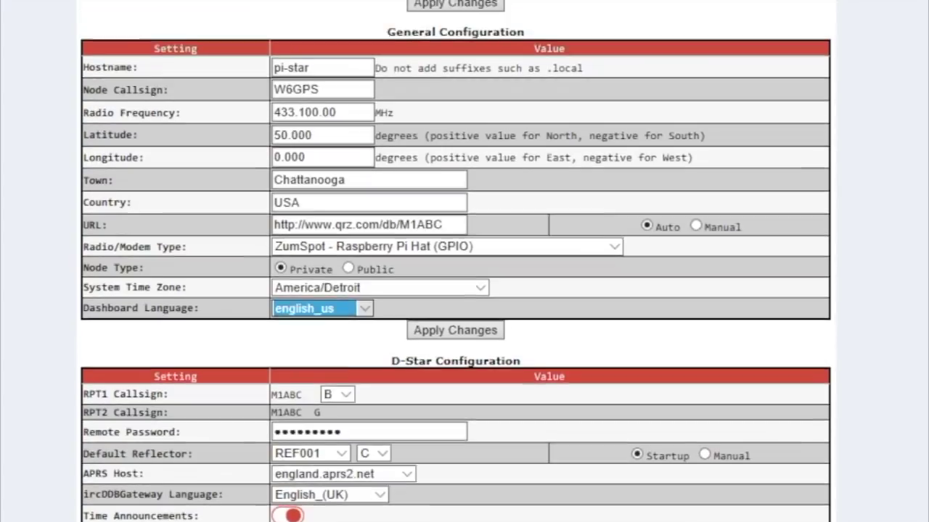
pyautogui.scroll(-1, 455, 262)
pyautogui.scroll(-4, 456, 261)
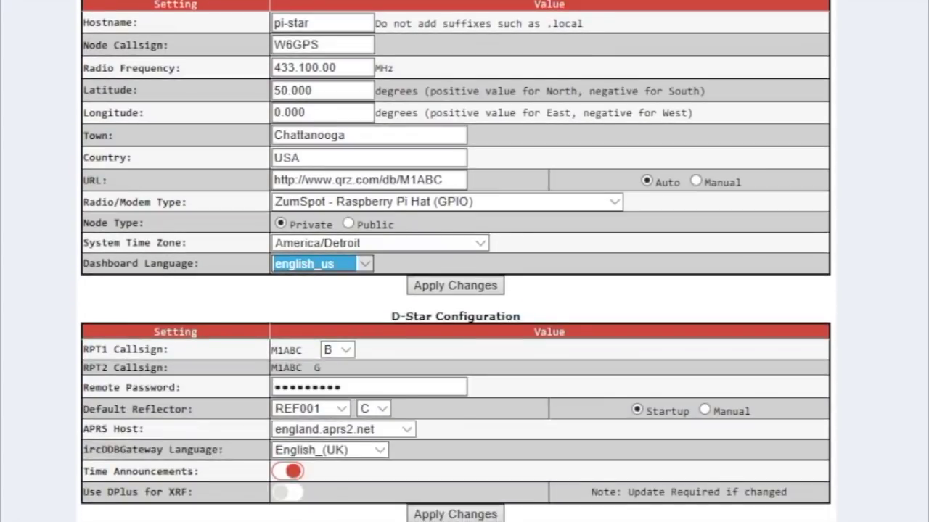
pyautogui.scroll(-2, 456, 261)
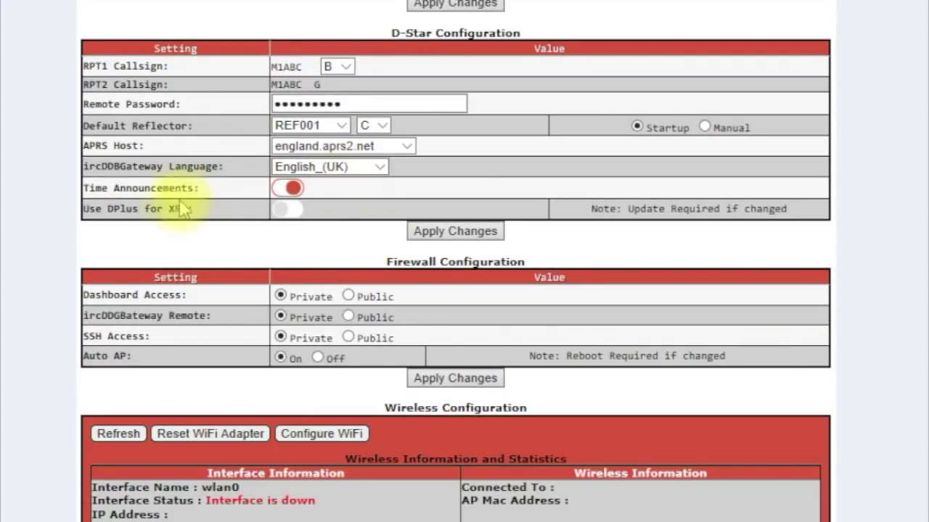
# - Disable Time Announcements, enable DPlus for XRF, set SSH Access to Public, and apply
pyautogui.click(286, 190)
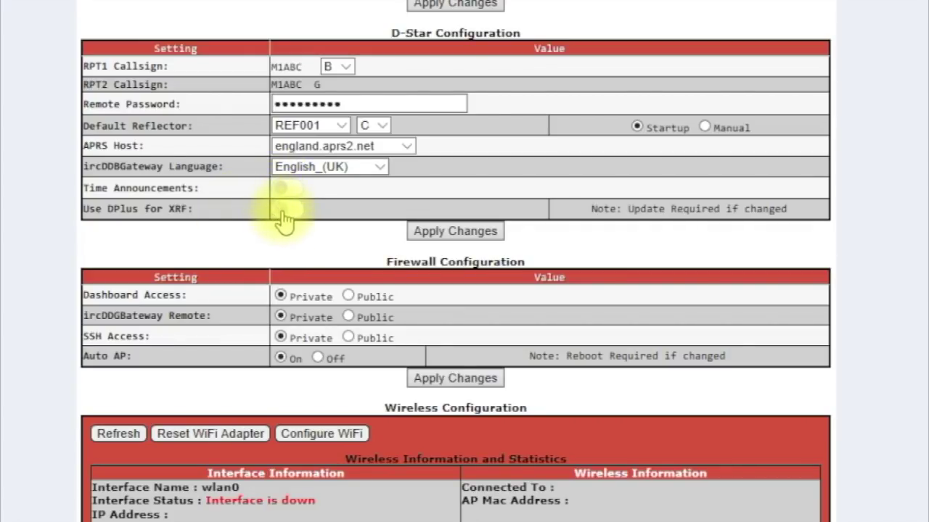
pyautogui.click(299, 214)
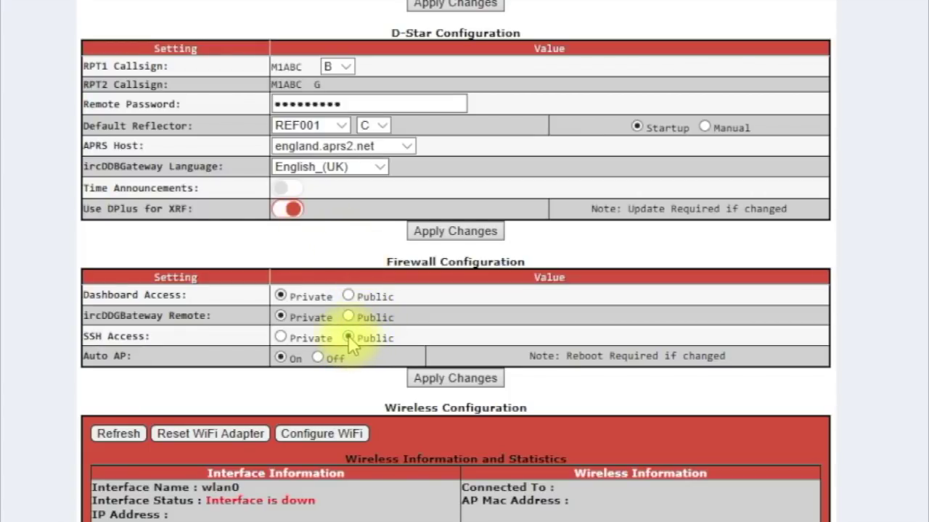
pyautogui.click(464, 382)
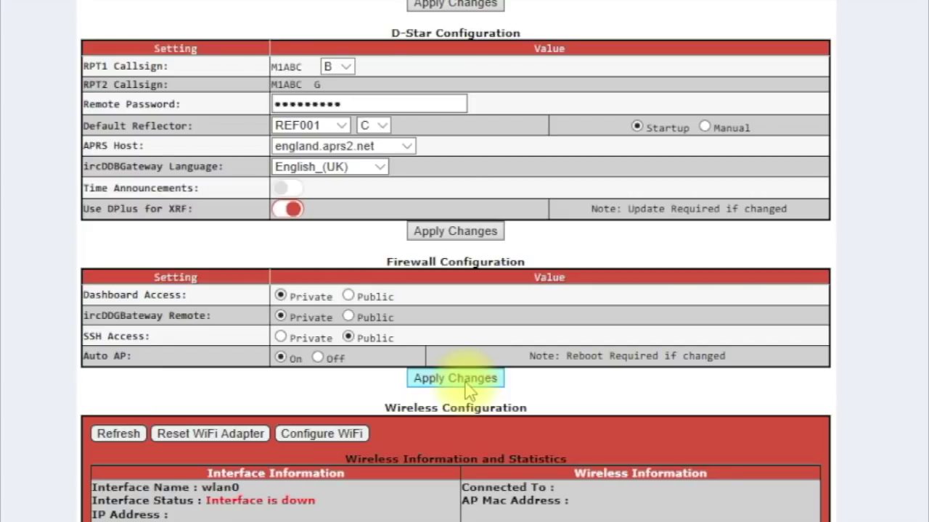
pyautogui.click(455, 378)
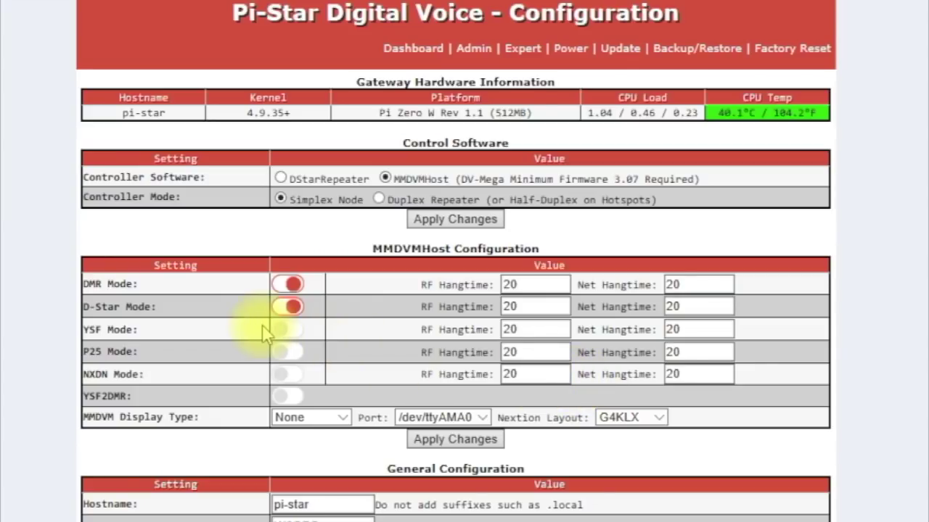
# - Switch DMR Mode off in MMDVMHost Configuration, leaving only D-Star Mode enabled
pyautogui.click(287, 286)
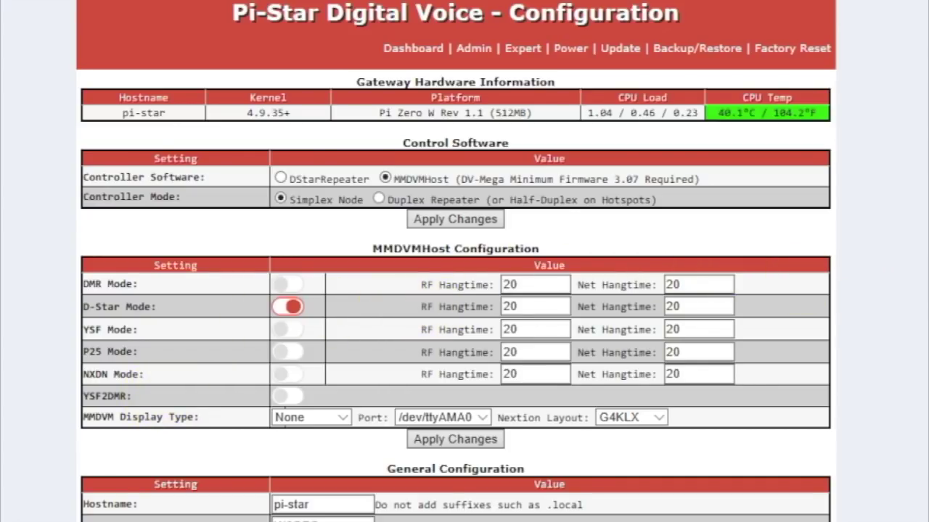
pyautogui.scroll(-5, 456, 261)
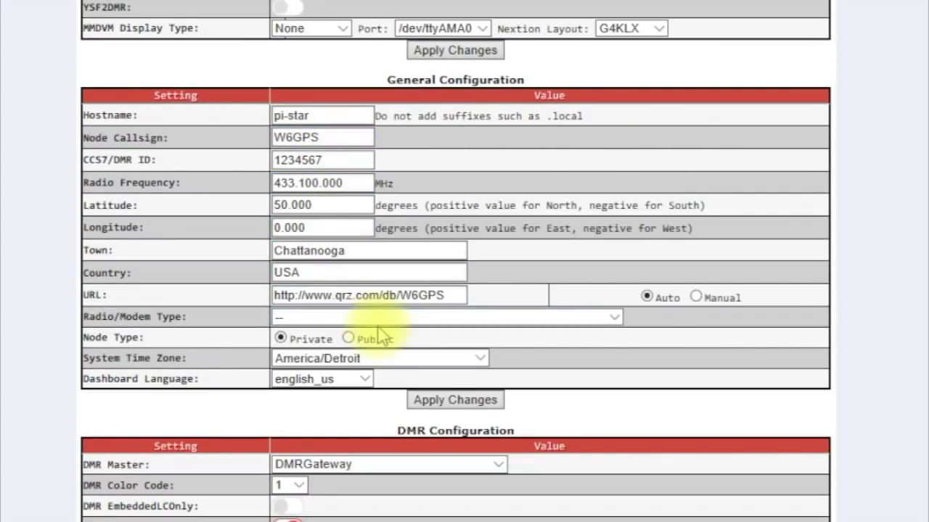
# - Reselect ZumSpot - Raspberry Pi Hat (GPIO) as modem, set Node Type to Public, and apply
pyautogui.click(616, 317)
pyautogui.click(617, 317)
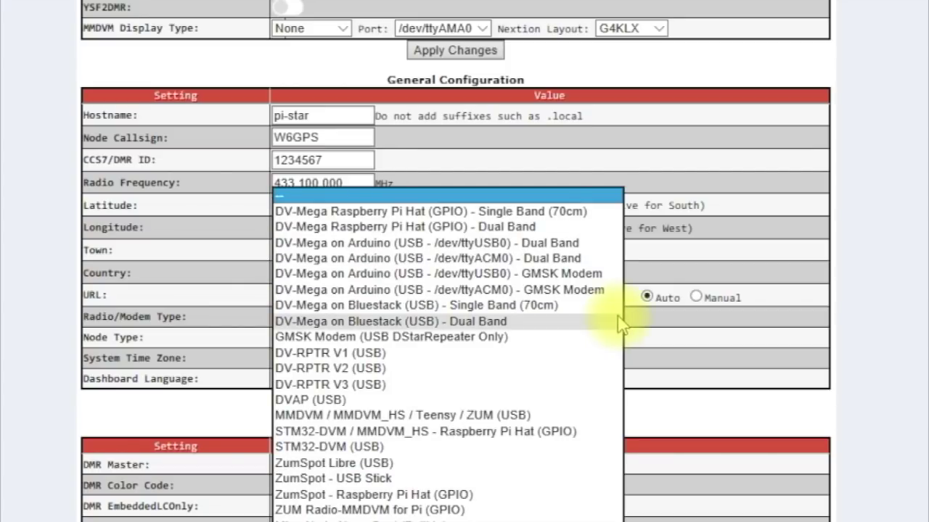
pyautogui.click(492, 494)
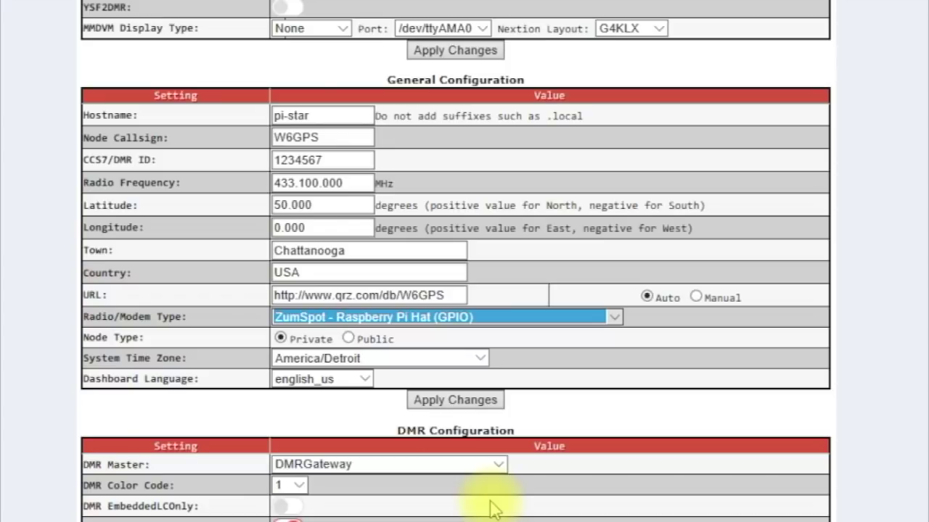
pyautogui.click(348, 337)
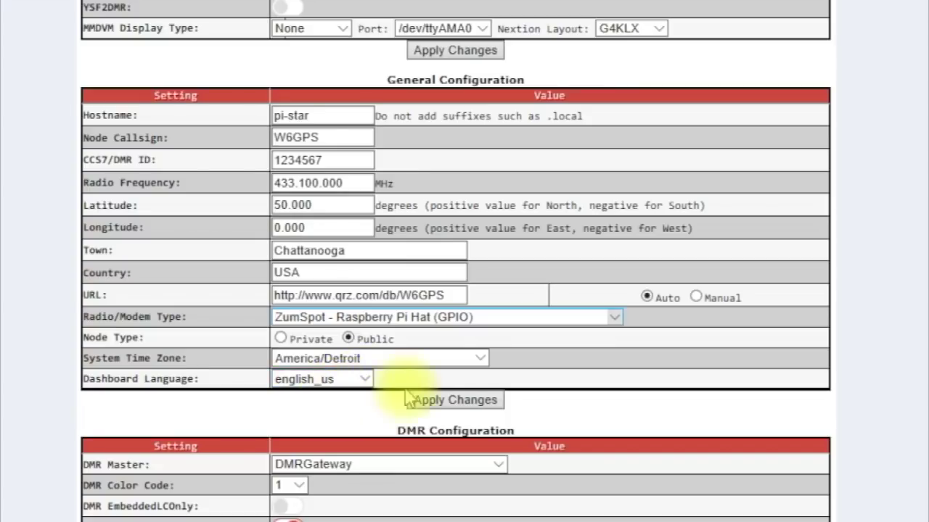
pyautogui.click(453, 406)
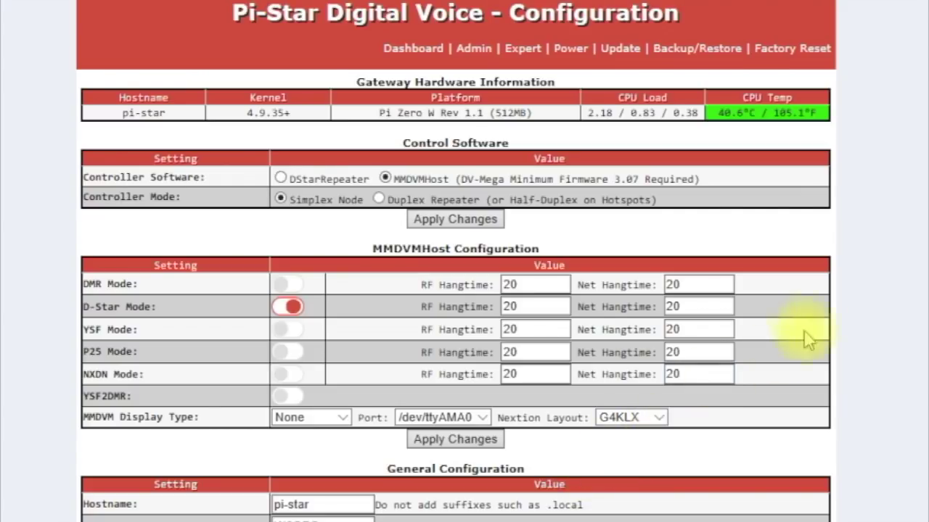
# - Choose REF030 as the default D-Star reflector and apply, restarting services
pyautogui.scroll(-5, 456, 261)
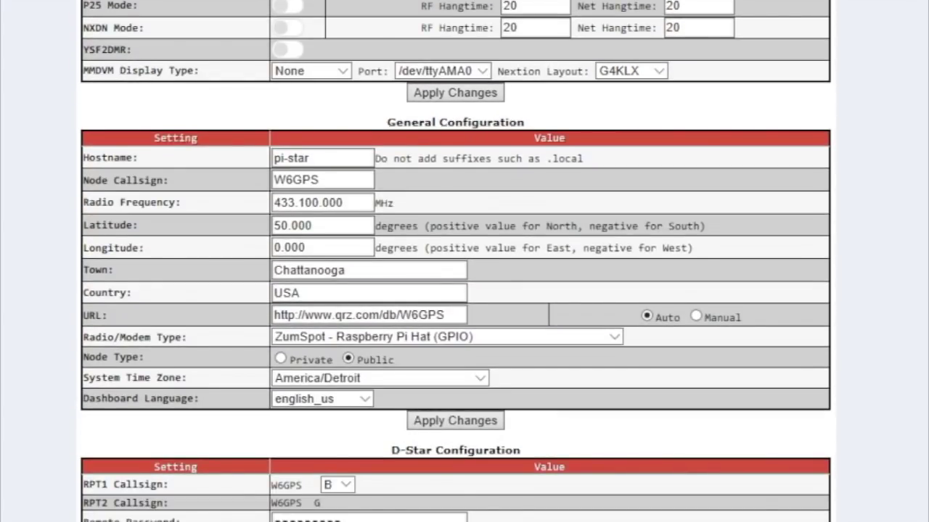
pyautogui.scroll(-4, 447, 267)
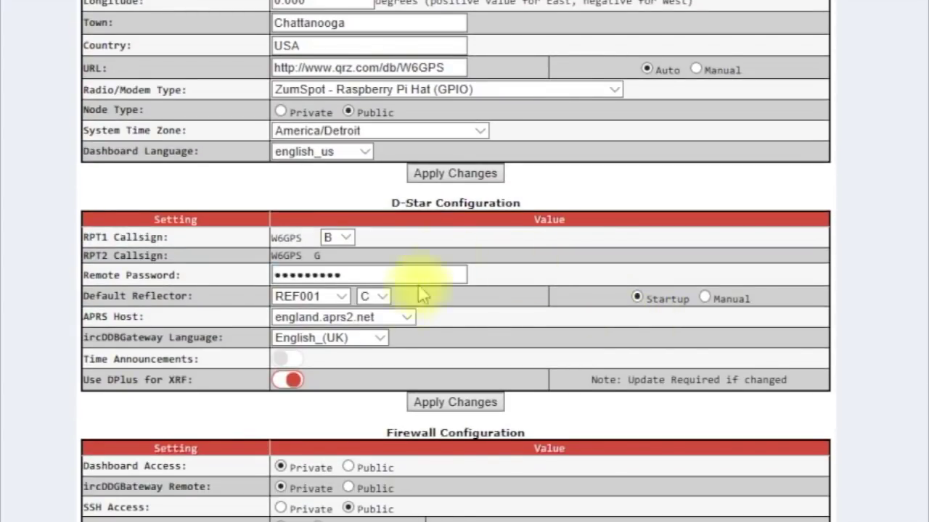
pyautogui.click(340, 297)
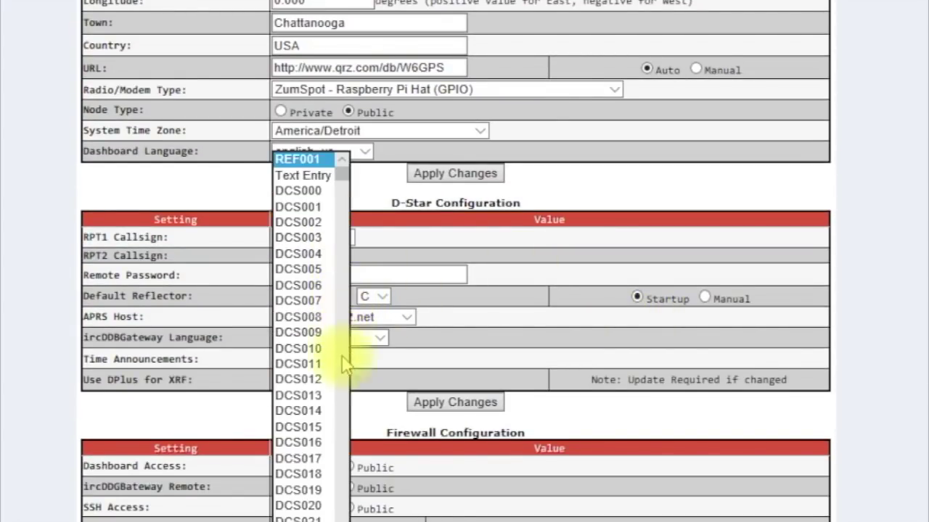
pyautogui.moveTo(340, 170); pyautogui.dragTo(340, 325)
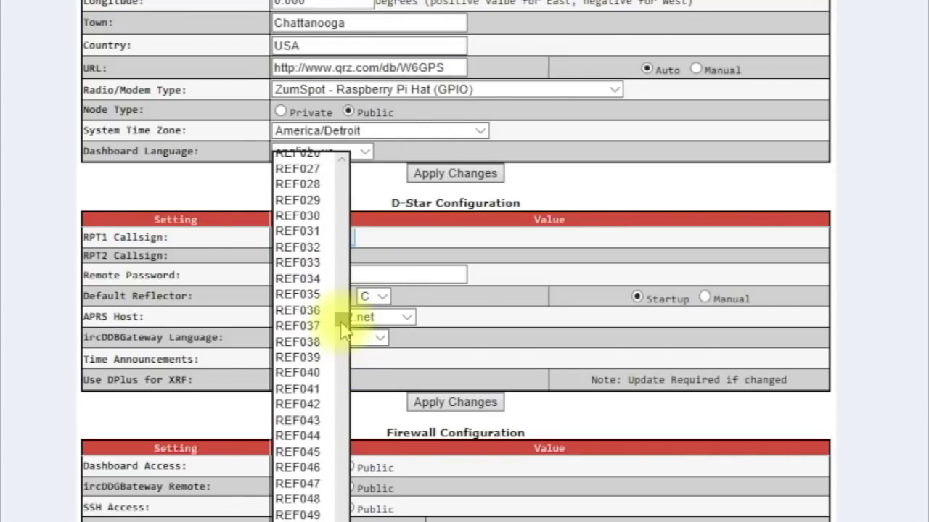
pyautogui.click(321, 217)
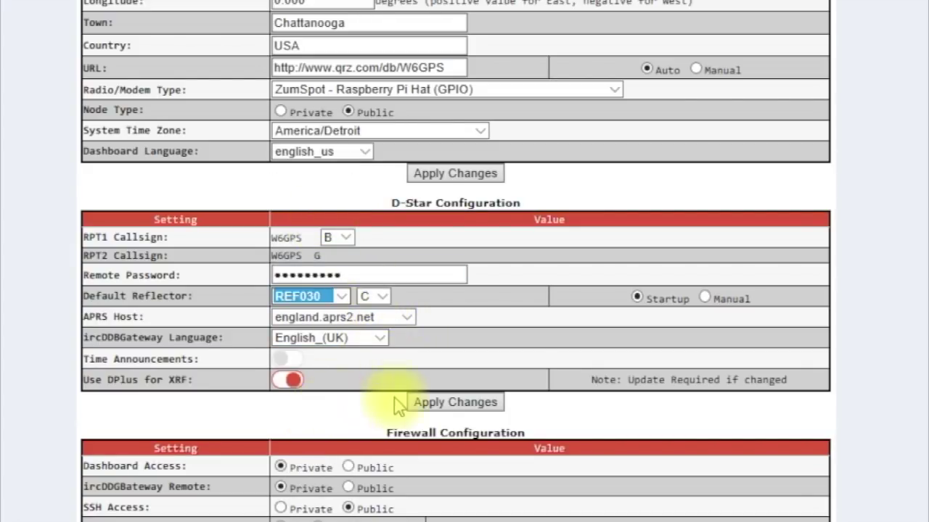
pyautogui.click(465, 403)
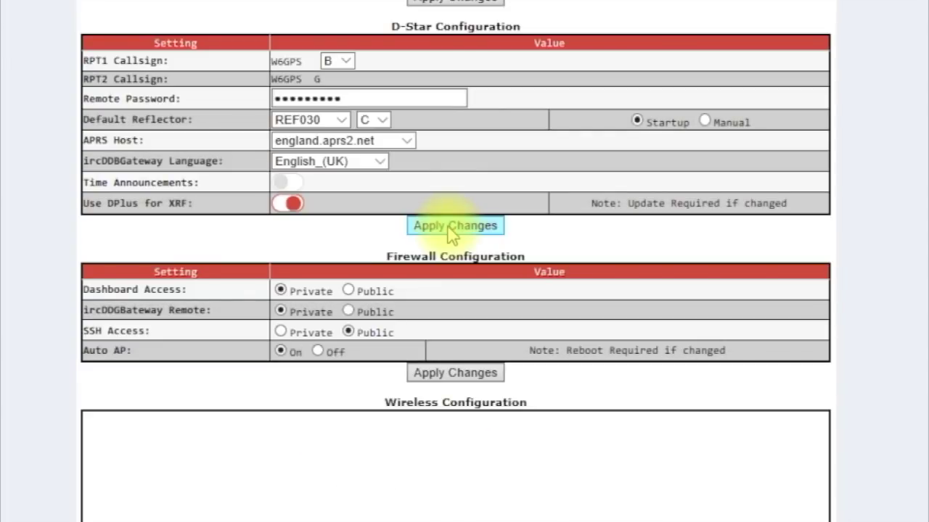
pyautogui.click(449, 226)
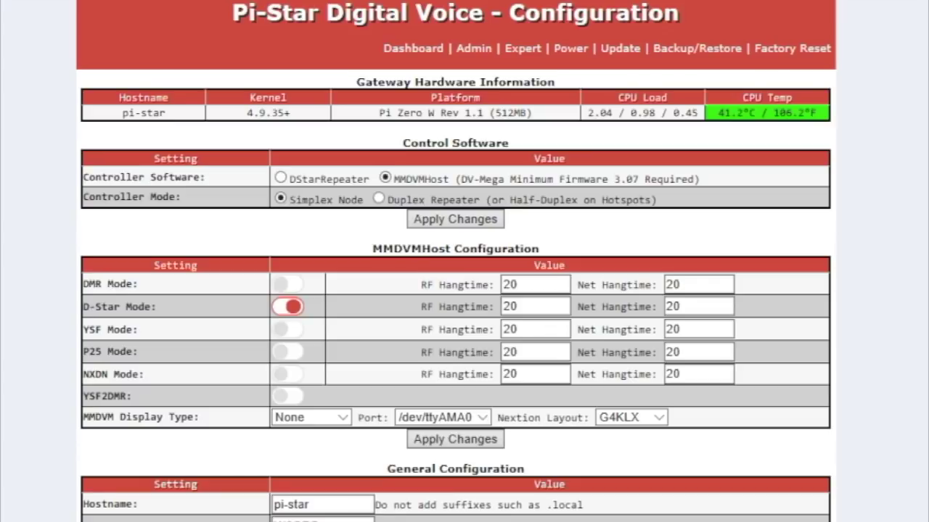
# - Select the JesusSavesII Wi-Fi network, enter its password in PSK, and save to connect
pyautogui.scroll(-10, 455, 262)
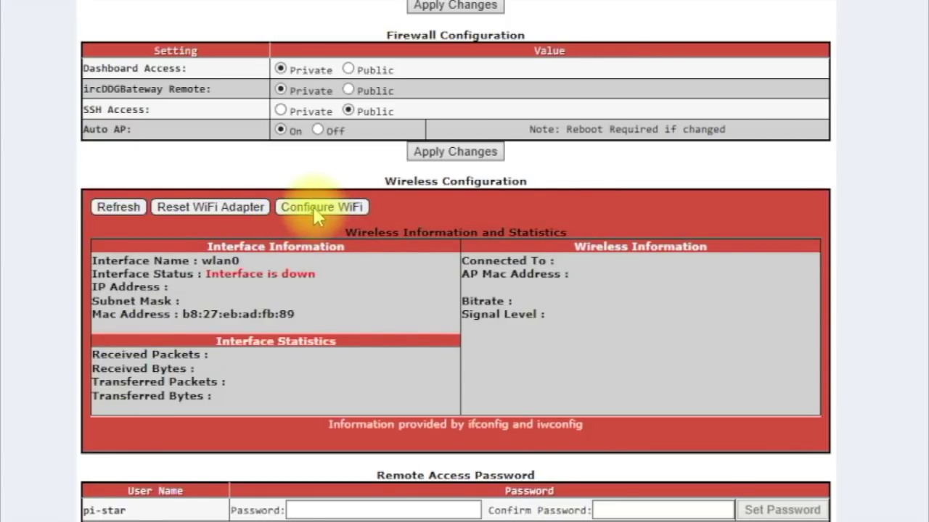
pyautogui.click(317, 210)
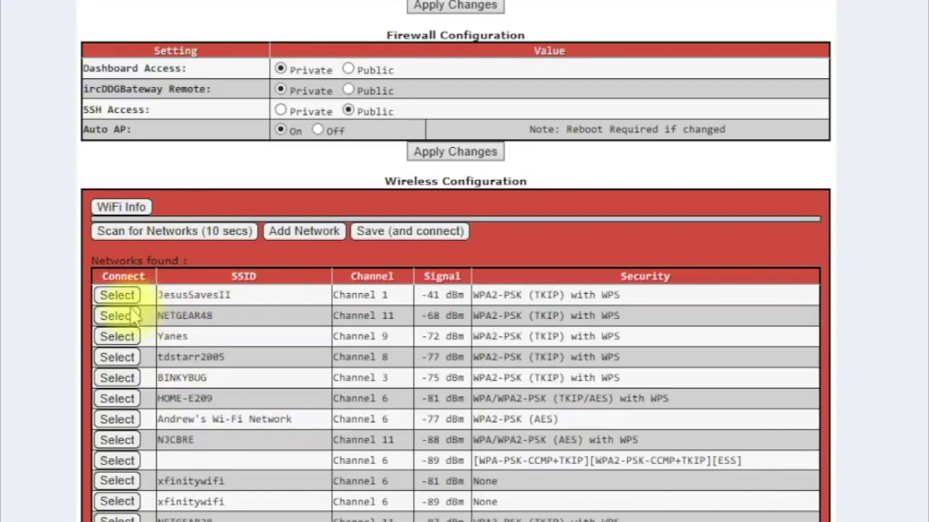
pyautogui.click(117, 298)
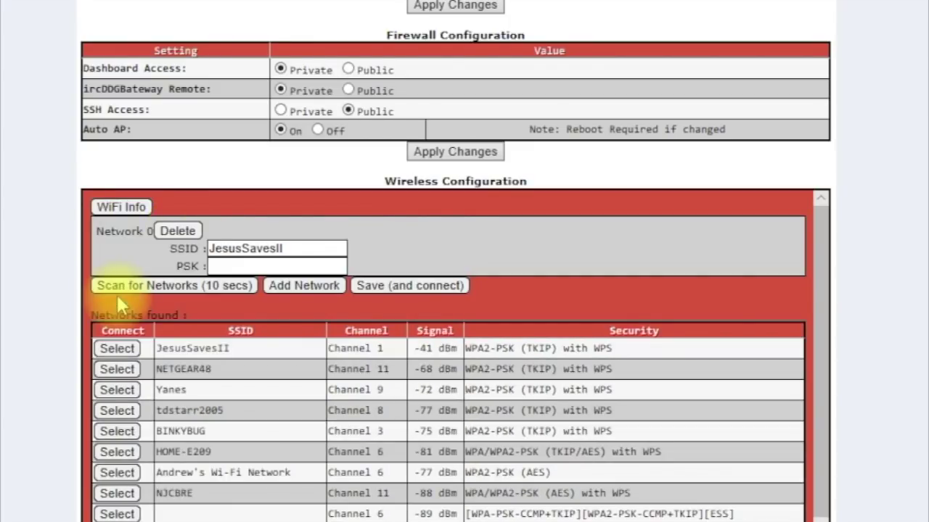
pyautogui.click(217, 267)
pyautogui.write('a•••••••')
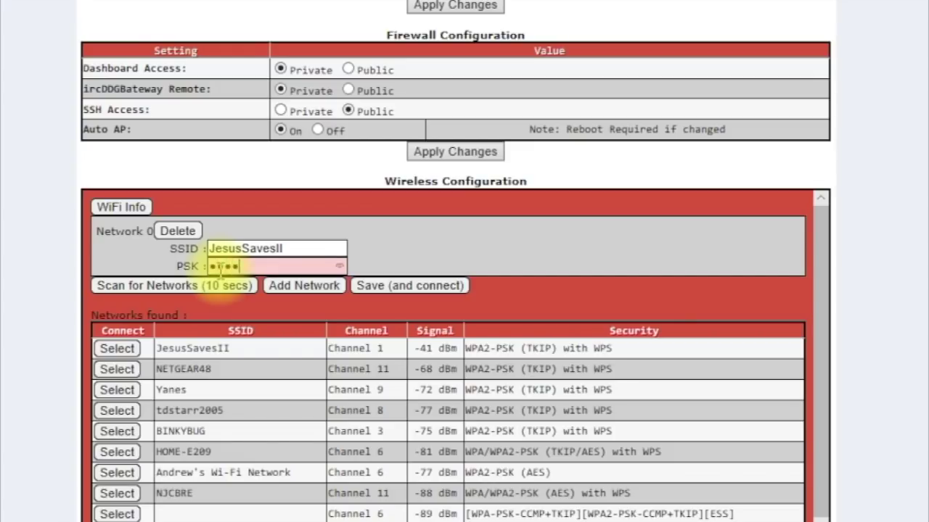
pyautogui.write('••••')
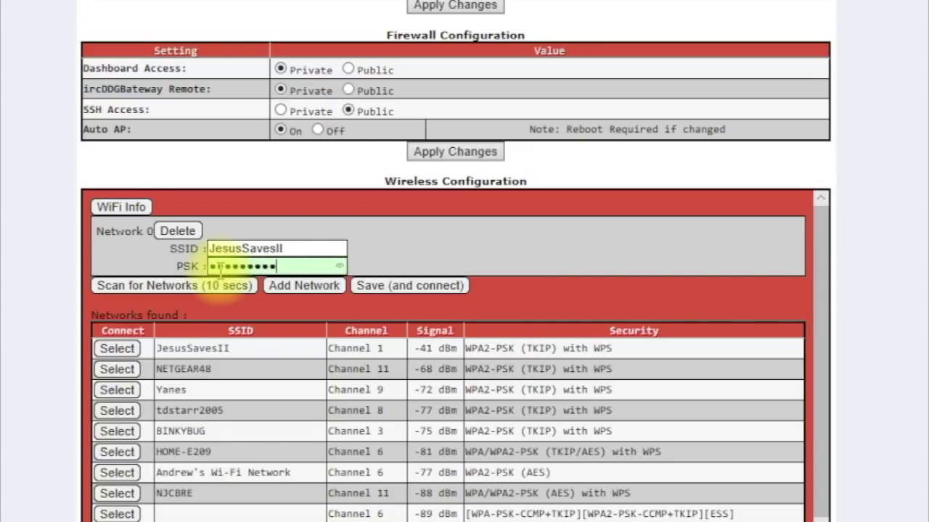
pyautogui.click(407, 290)
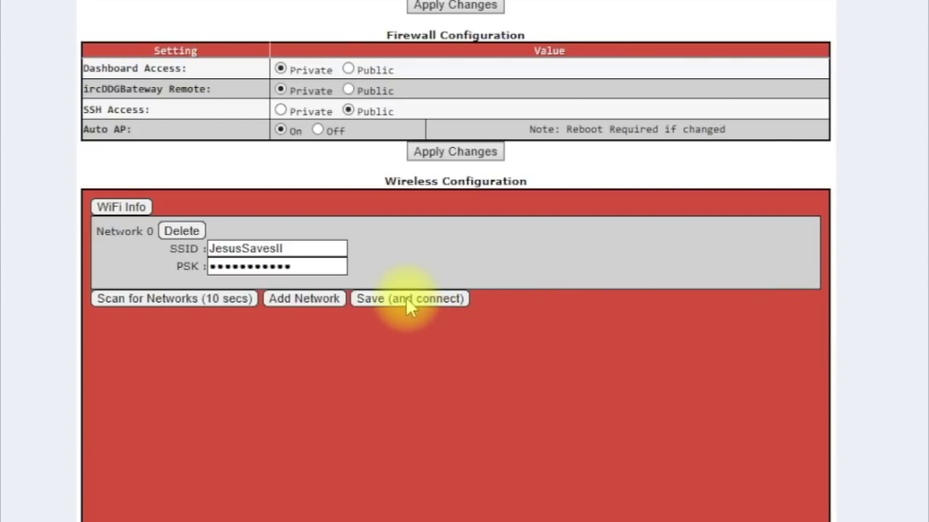
pyautogui.click(409, 302)
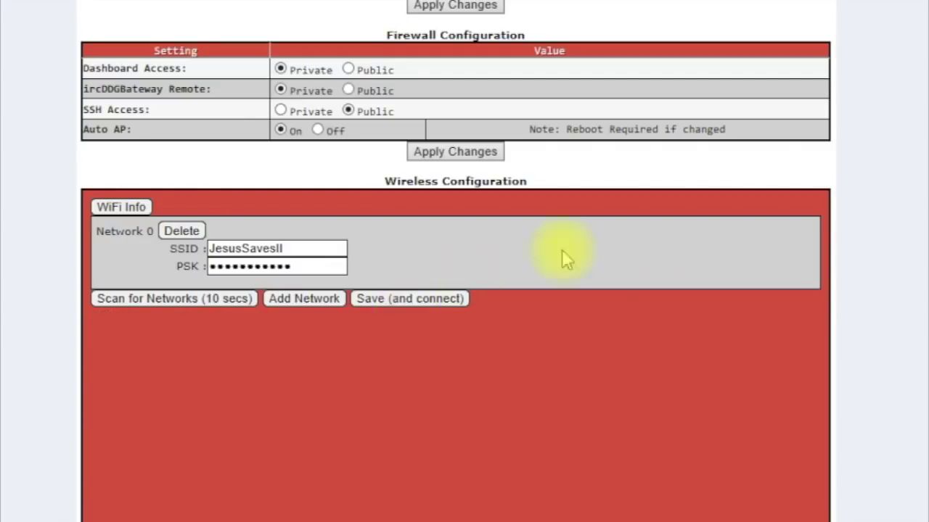
pyautogui.scroll(15, 455, 261)
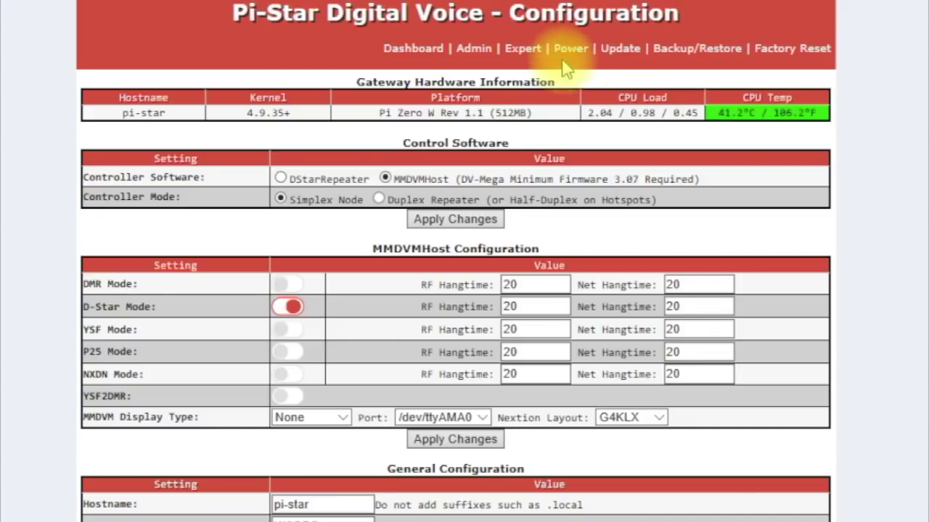
# - Reboot the hotspot from the Power page and confirm the PC is back on the home Wi-Fi
pyautogui.click(570, 49)
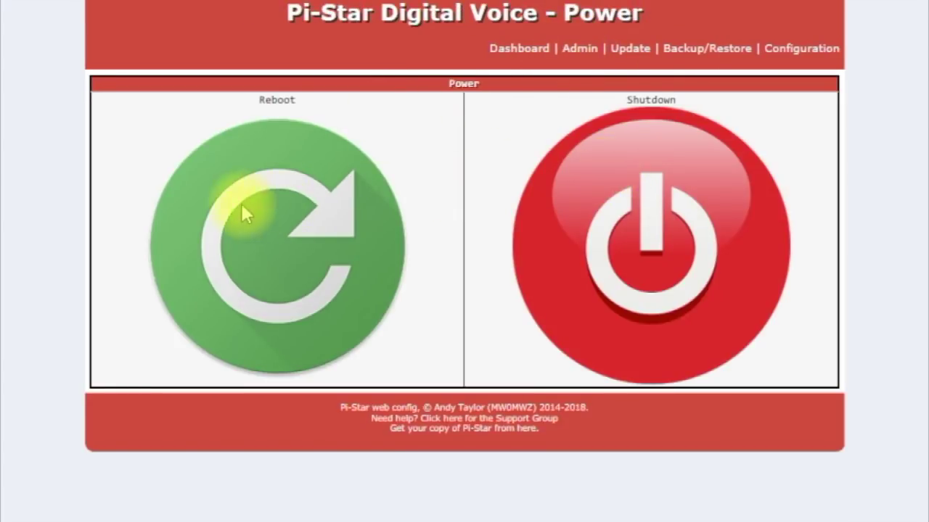
pyautogui.click(290, 209)
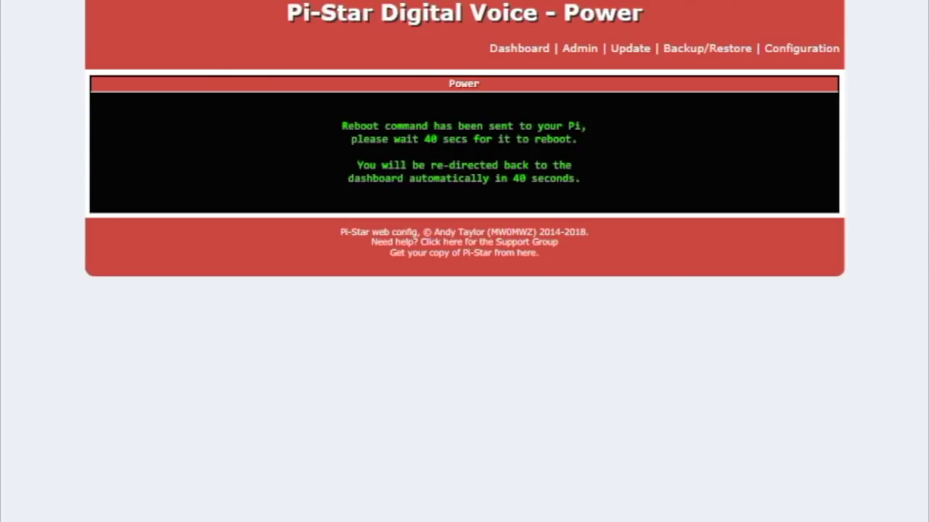
pyautogui.click(885, 120)
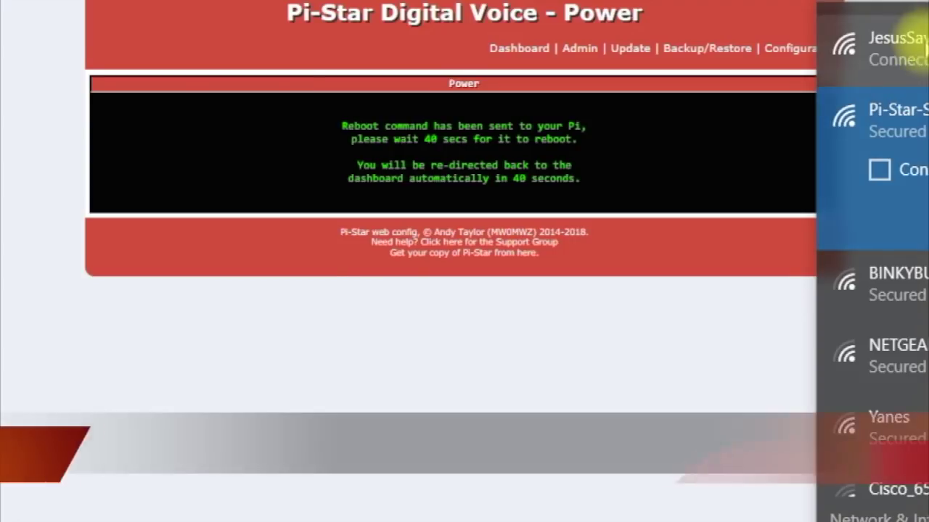
pyautogui.click(900, 45)
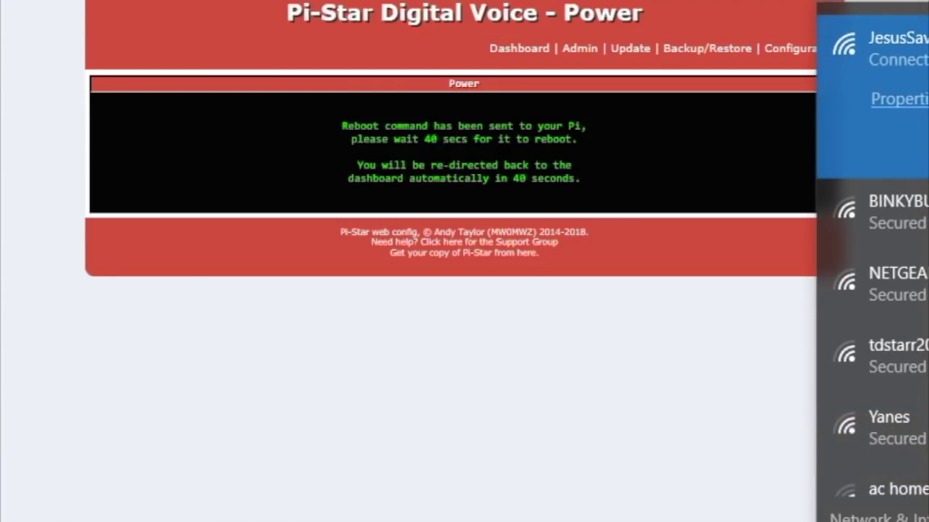
pyautogui.click(779, 441)
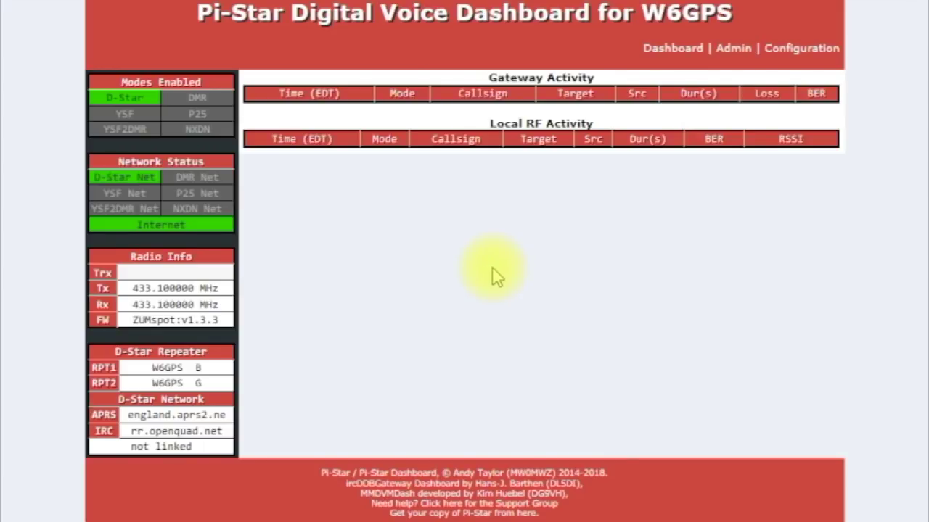
# - Open the hotspot's Configuration page and scroll through the General and D-Star settings
pyautogui.click(793, 51)
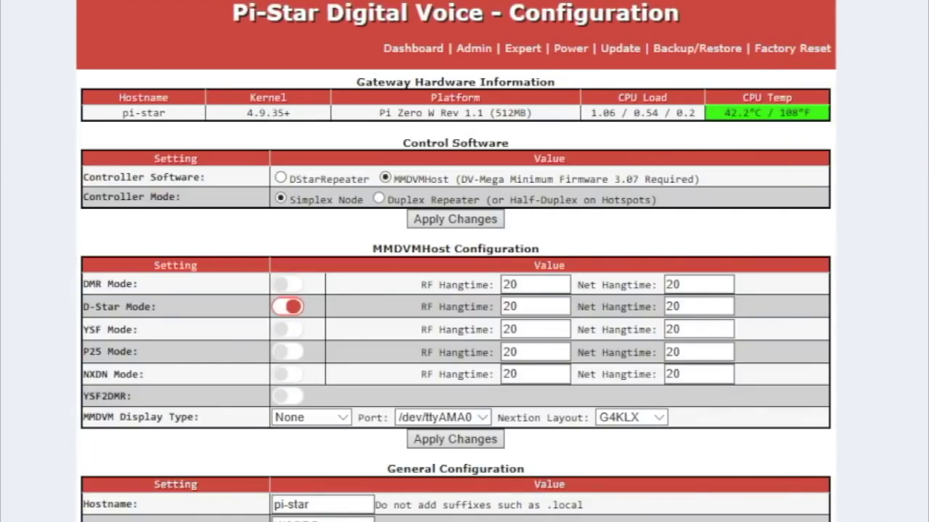
pyautogui.scroll(-3, 455, 290)
pyautogui.scroll(2, 455, 290)
pyautogui.scroll(-5, 455, 290)
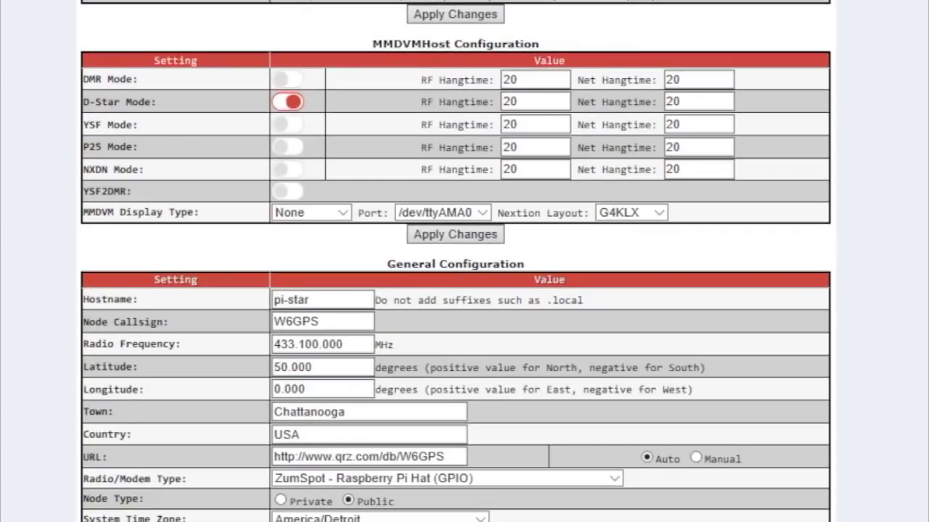
pyautogui.scroll(-3, 456, 290)
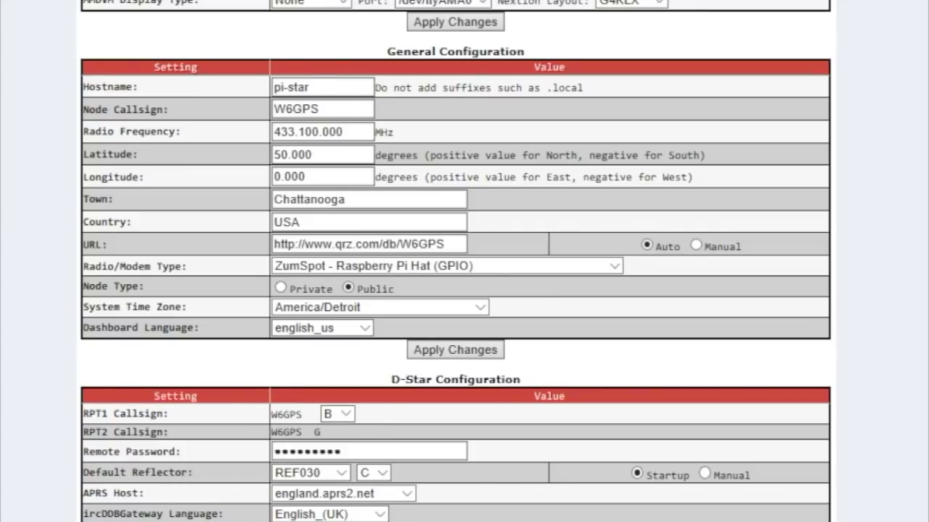
pyautogui.scroll(-1, 455, 290)
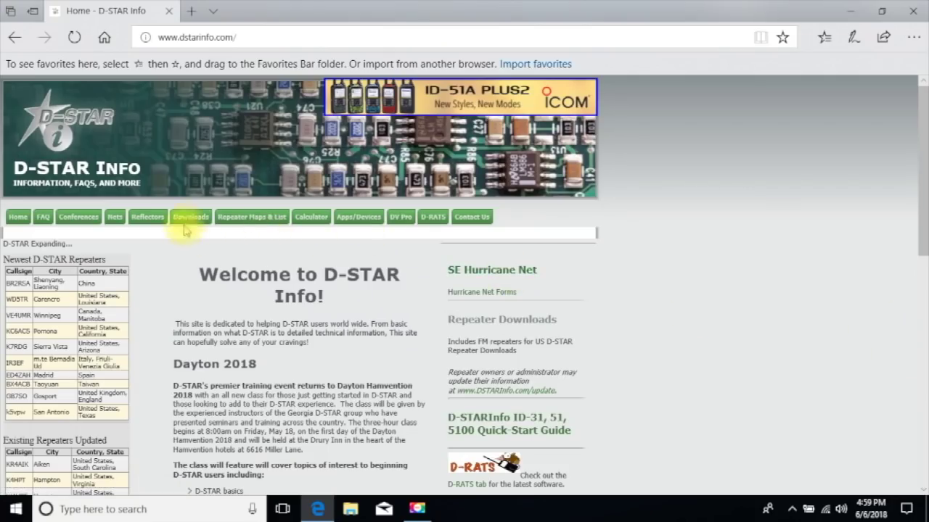
# - Open the D-STAR Info Repeater Downloads page and look up Chattanooga as the location
pyautogui.click(186, 225)
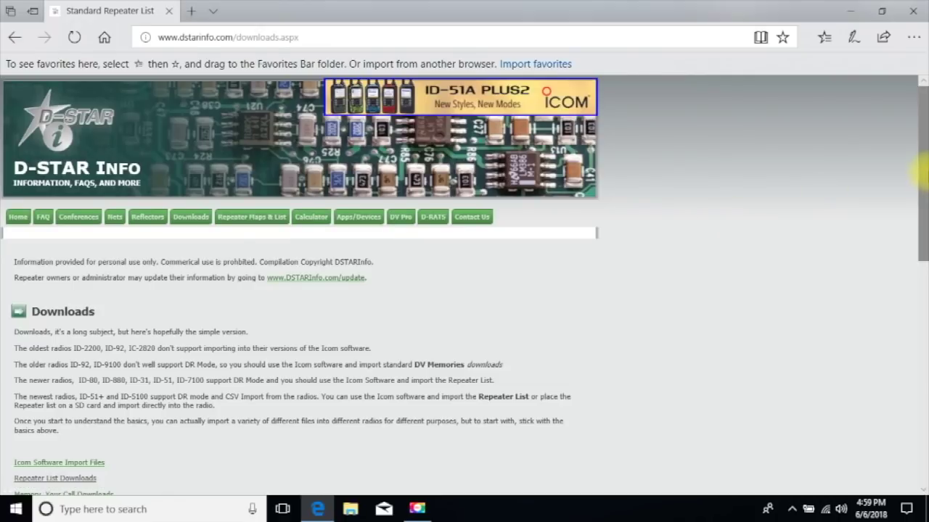
pyautogui.moveTo(921, 152)
pyautogui.mouseDown()
pyautogui.moveTo(925, 274)
pyautogui.moveTo(912, 269)
pyautogui.moveTo(916, 163)
pyautogui.mouseUp()
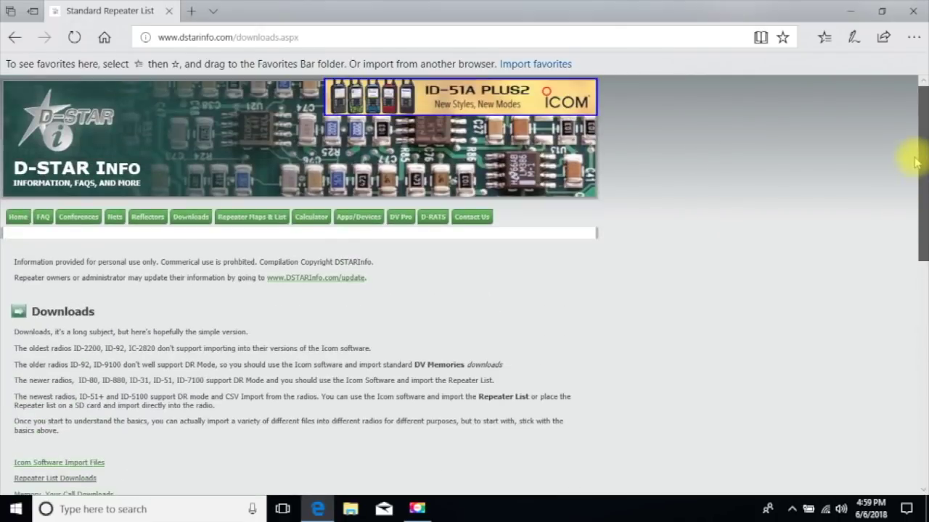
pyautogui.moveTo(190, 216)
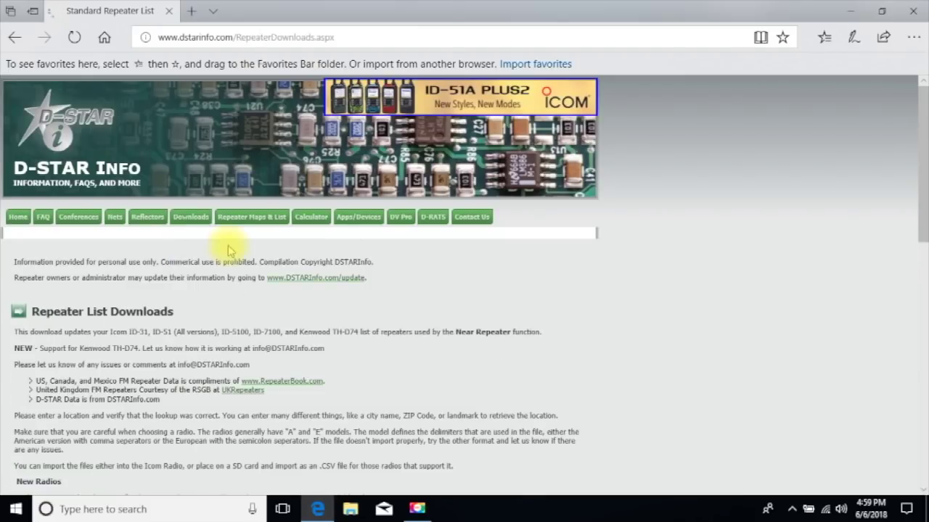
pyautogui.moveTo(920, 209); pyautogui.dragTo(917, 312)
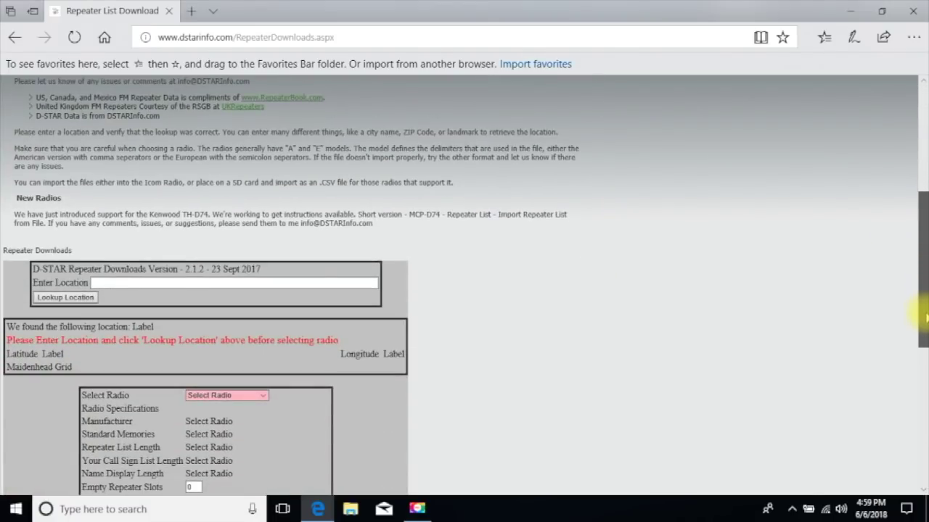
pyautogui.click(102, 283)
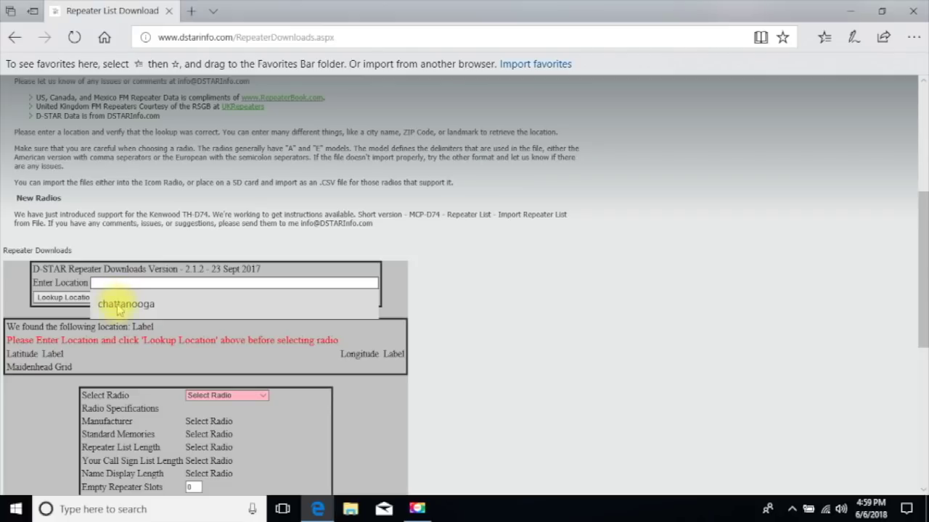
pyautogui.click(120, 304)
pyautogui.click(52, 301)
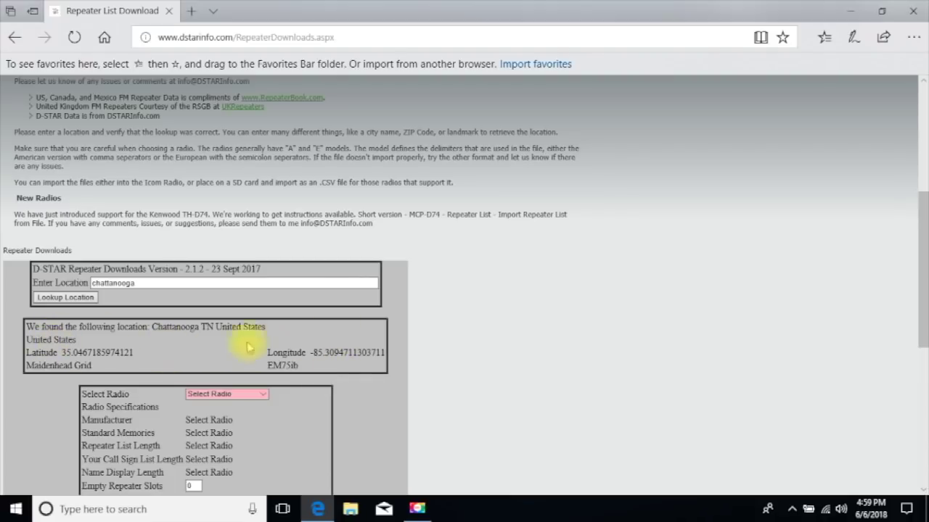
# - Choose the TH-D74A radio model with 50 empty repeater slots
pyautogui.scroll(-2, 922, 296)
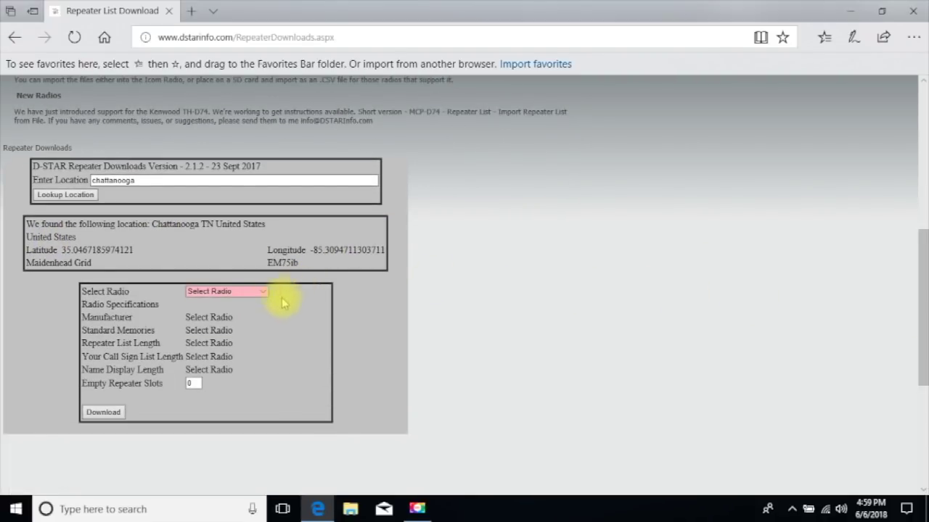
pyautogui.click(263, 293)
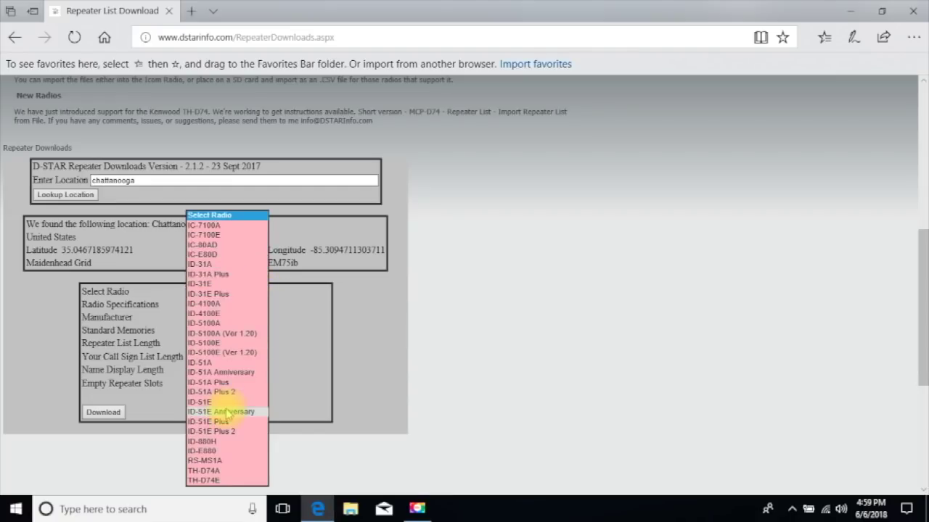
pyautogui.click(217, 472)
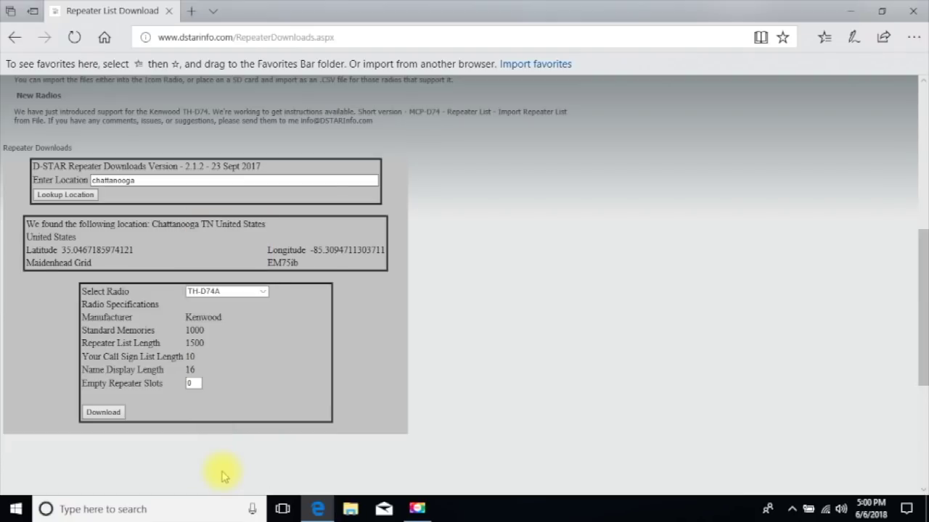
pyautogui.doubleClick(193, 383)
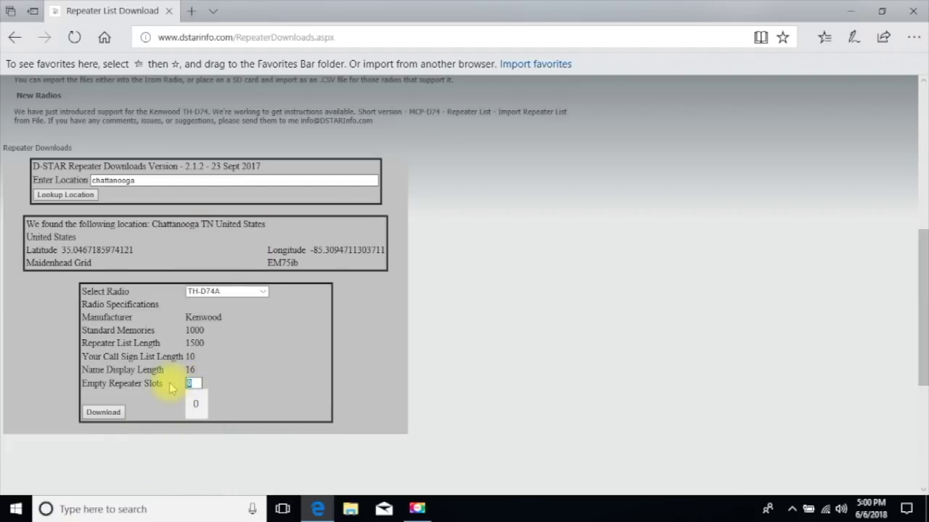
pyautogui.write('50')
pyautogui.click(195, 404)
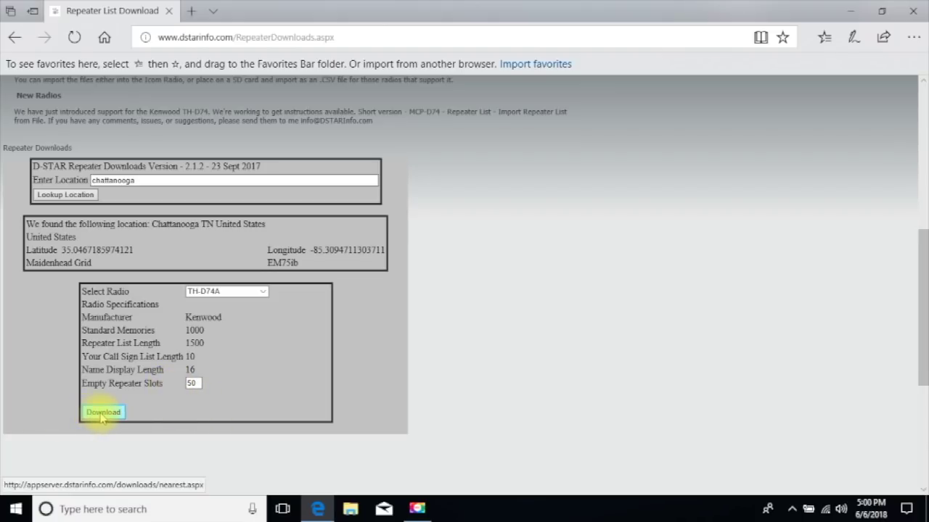
# - Download the list as KRNATHD74.tsv to the Desktop, replacing the old file, and close the browser
pyautogui.click(102, 413)
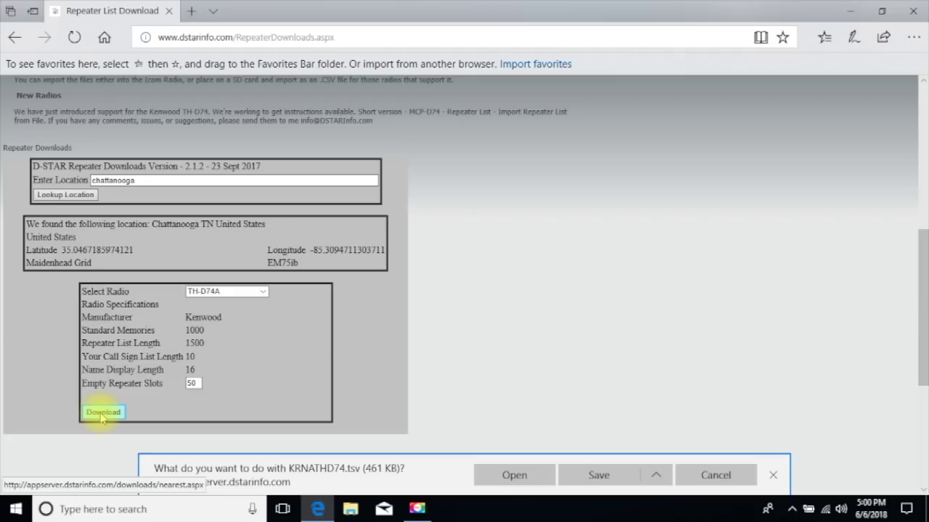
pyautogui.click(657, 477)
pyautogui.click(600, 454)
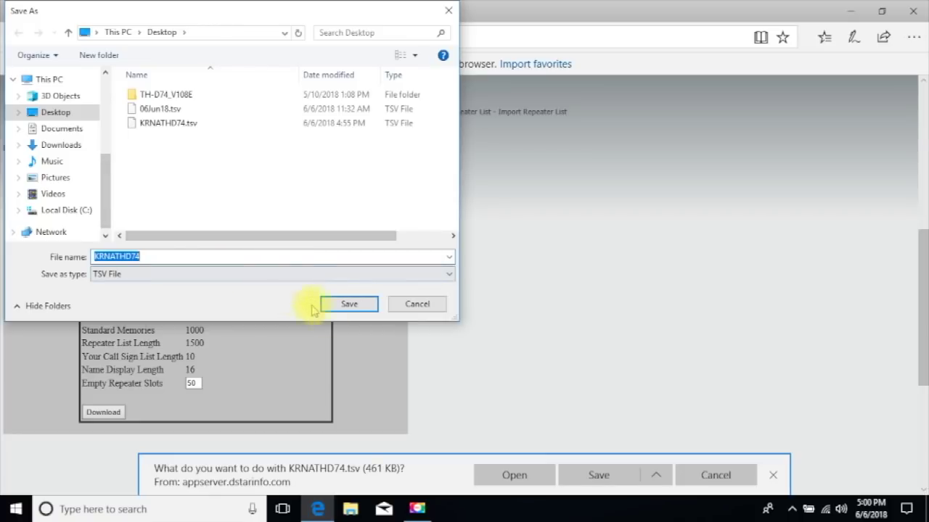
pyautogui.click(347, 306)
pyautogui.click(499, 256)
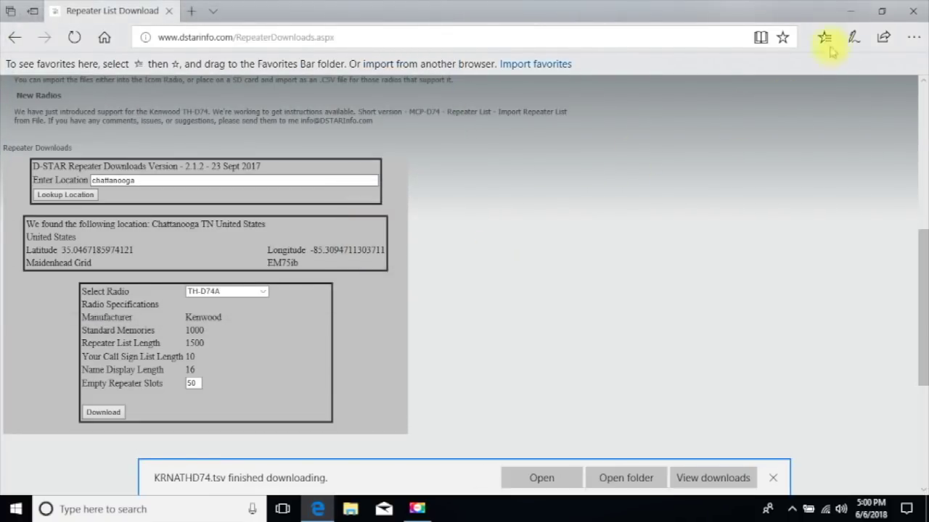
pyautogui.click(916, 13)
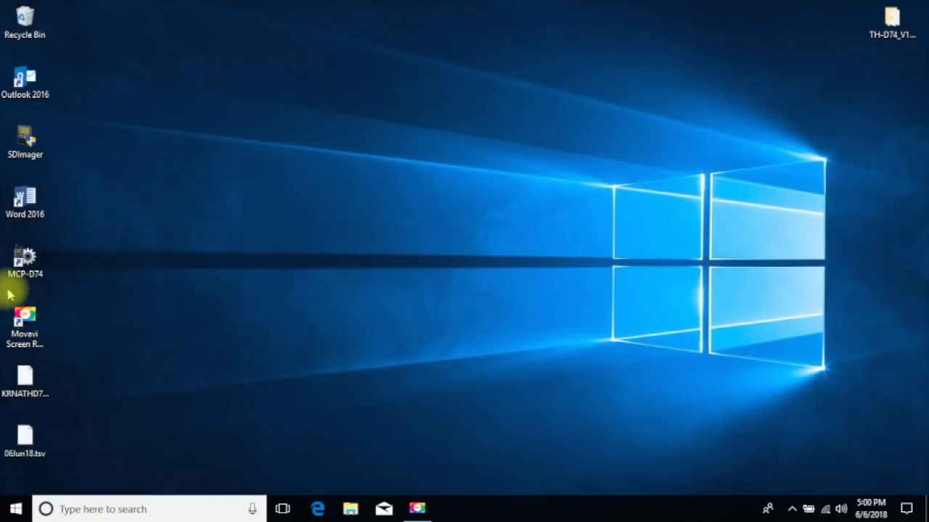
# - Launch MCP-D74 from its desktop shortcut
pyautogui.rightClick(32, 254)
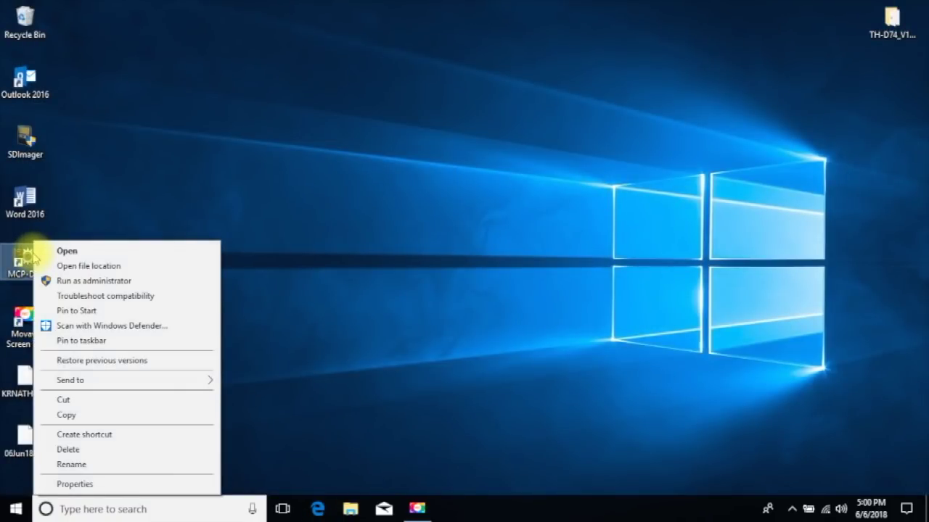
pyautogui.click(24, 256)
pyautogui.doubleClick(23, 257)
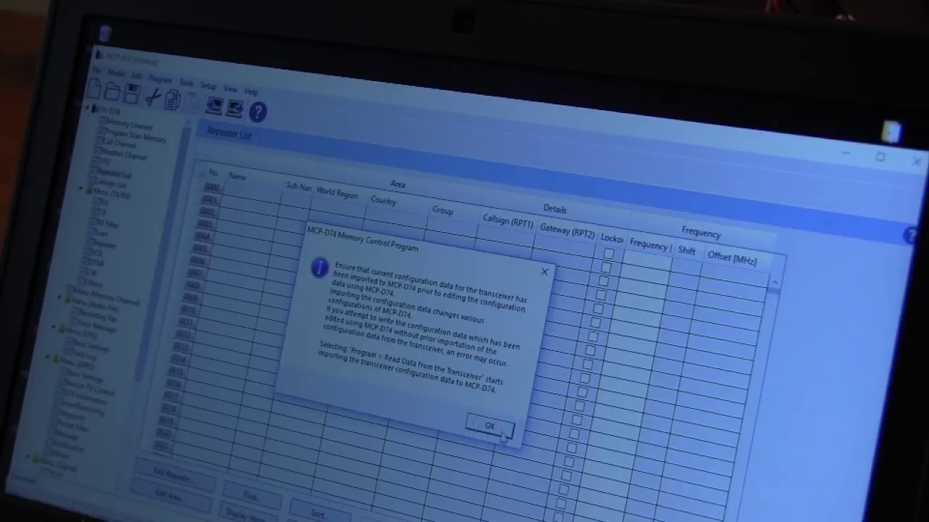
# - Import KRNATHD74.tsv as the U.S.A./Canada TH-D74A repeater list, overwriting the current list
pyautogui.click(584, 340)
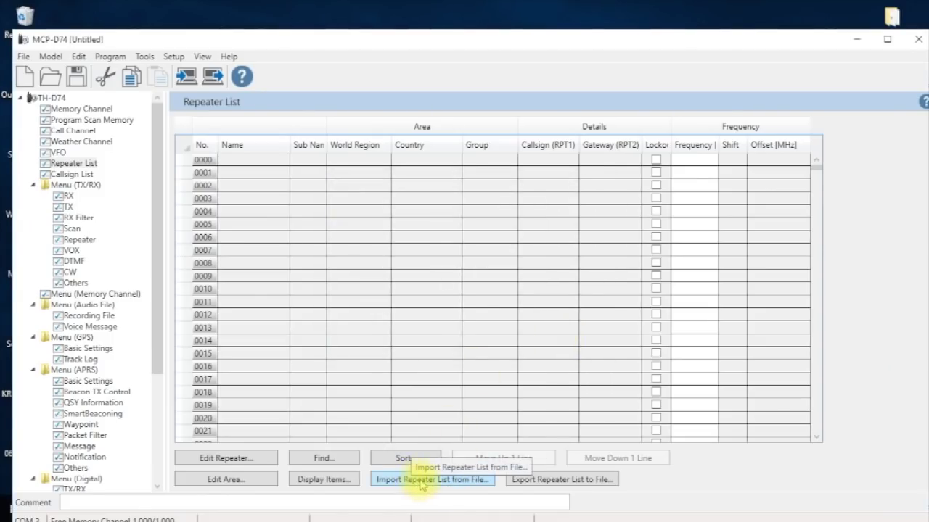
pyautogui.click(421, 481)
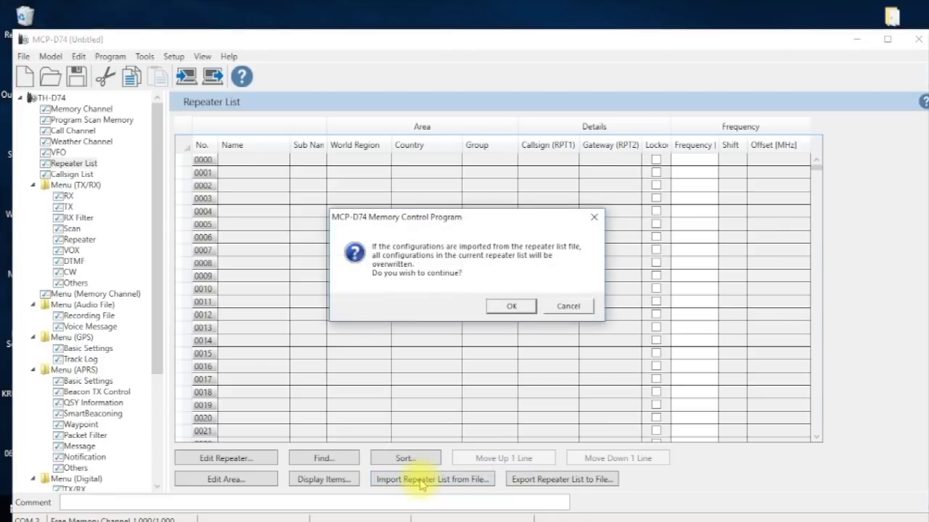
pyautogui.click(510, 307)
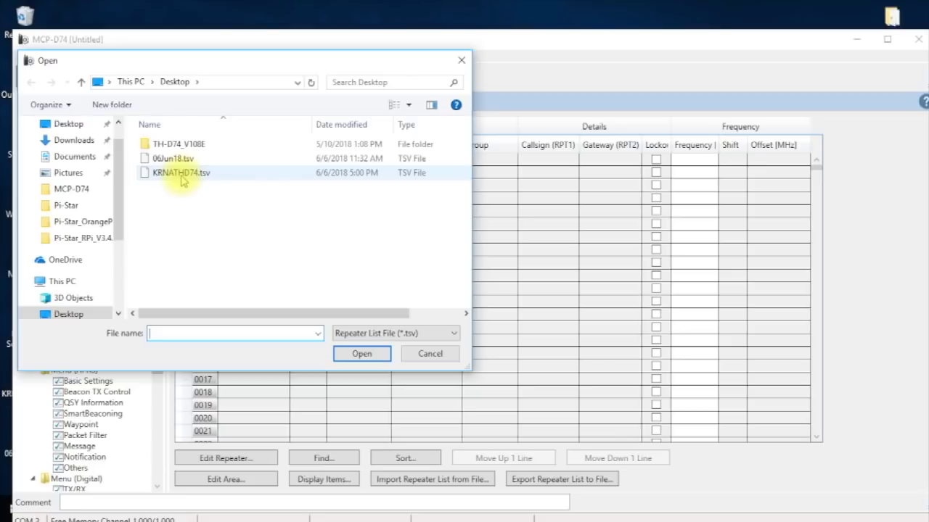
pyautogui.click(181, 176)
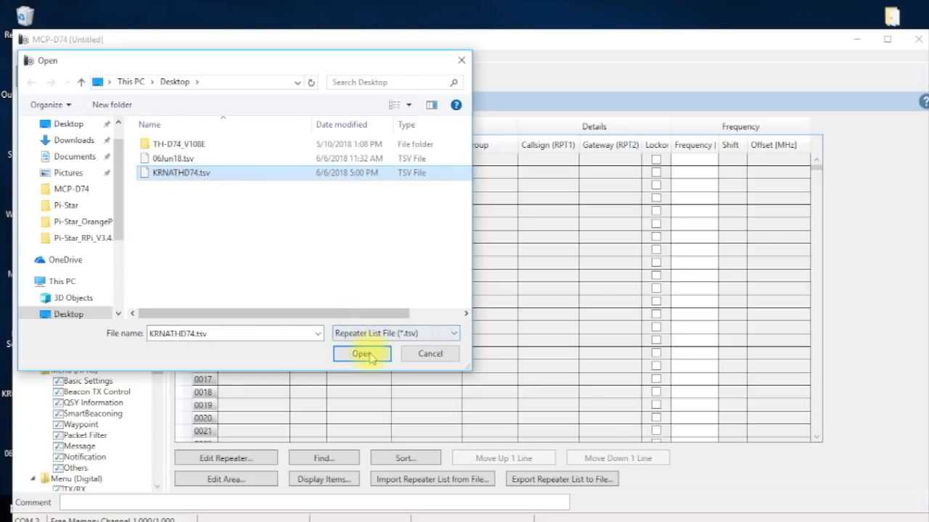
pyautogui.click(361, 354)
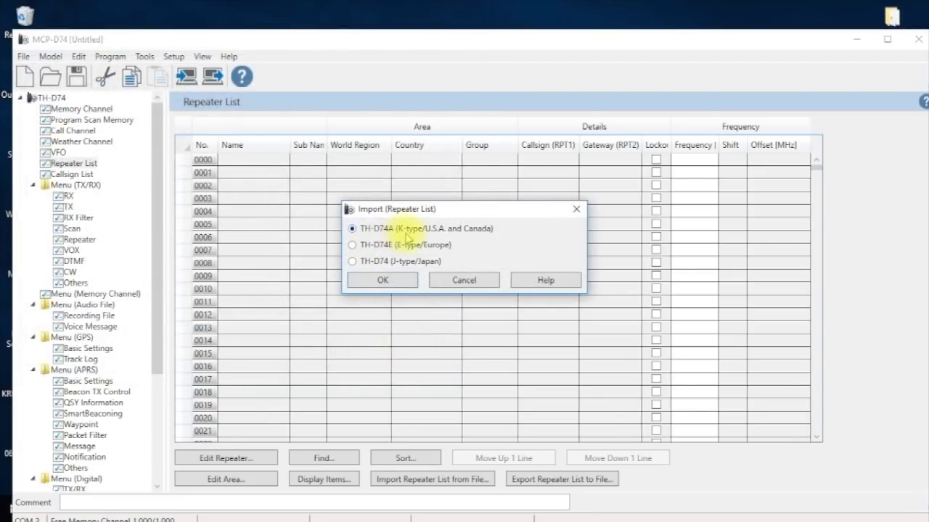
pyautogui.click(380, 281)
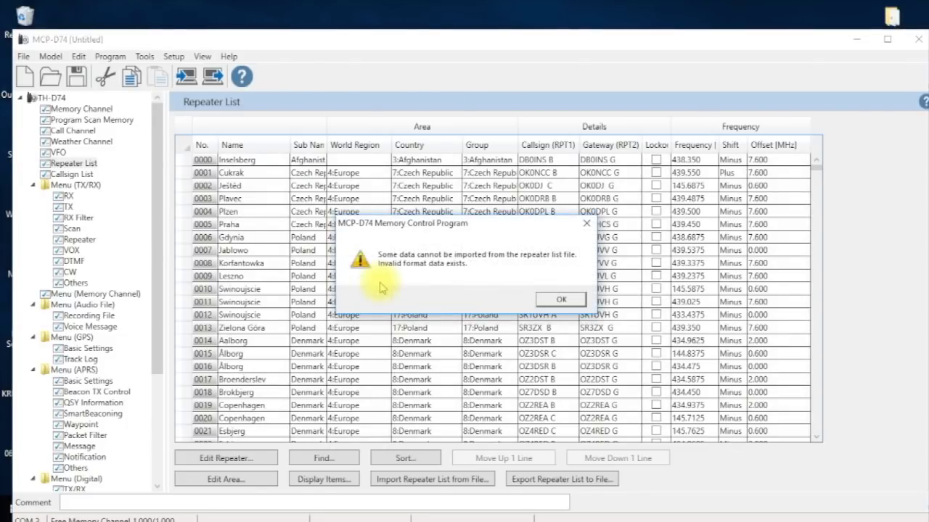
pyautogui.click(563, 300)
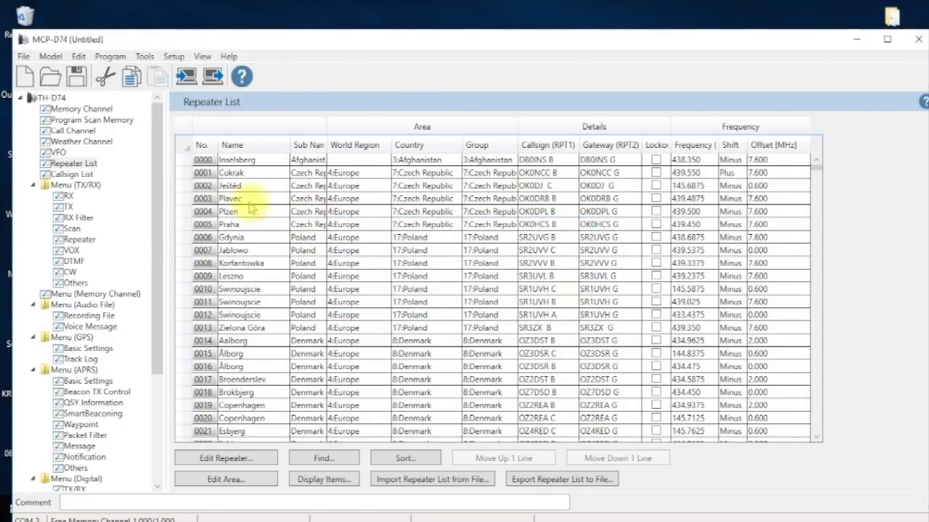
# - Insert two blank entries above Inselsberg at the top of the Repeater List
pyautogui.click(180, 161)
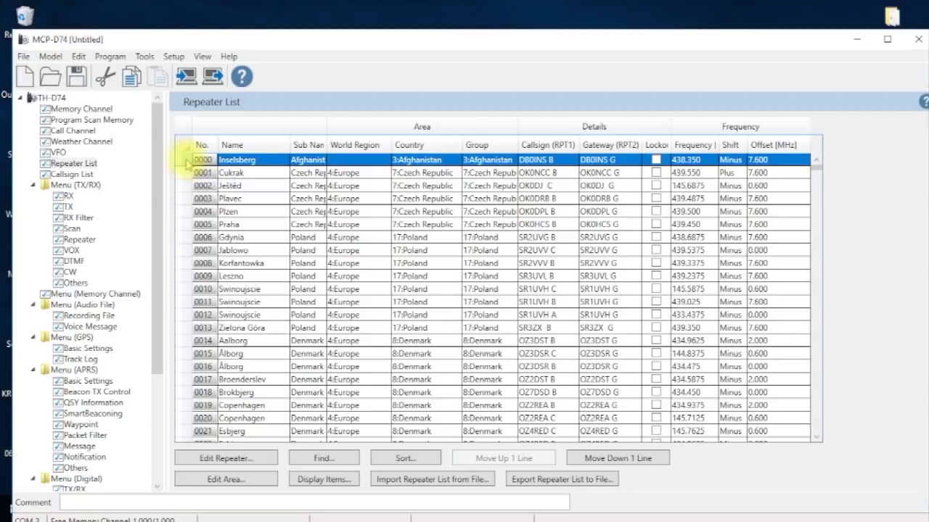
pyautogui.rightClick(180, 163)
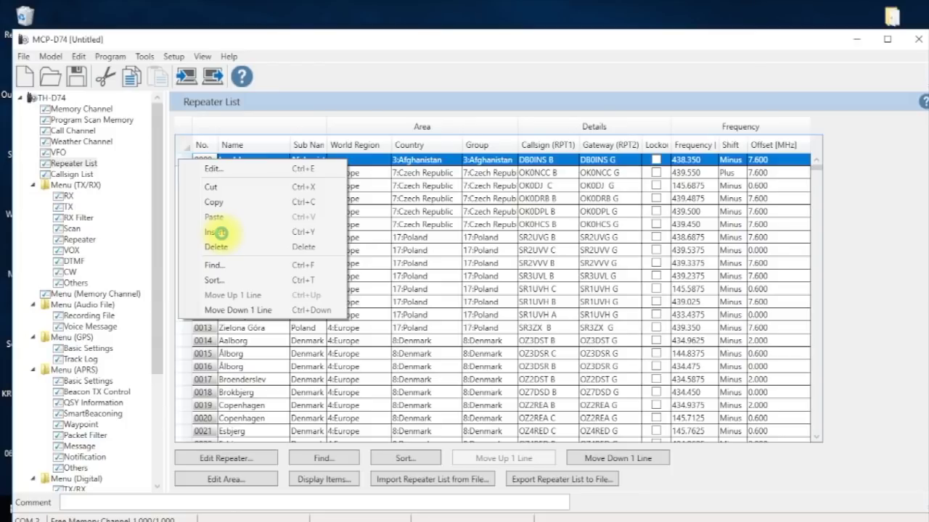
pyautogui.click(219, 233)
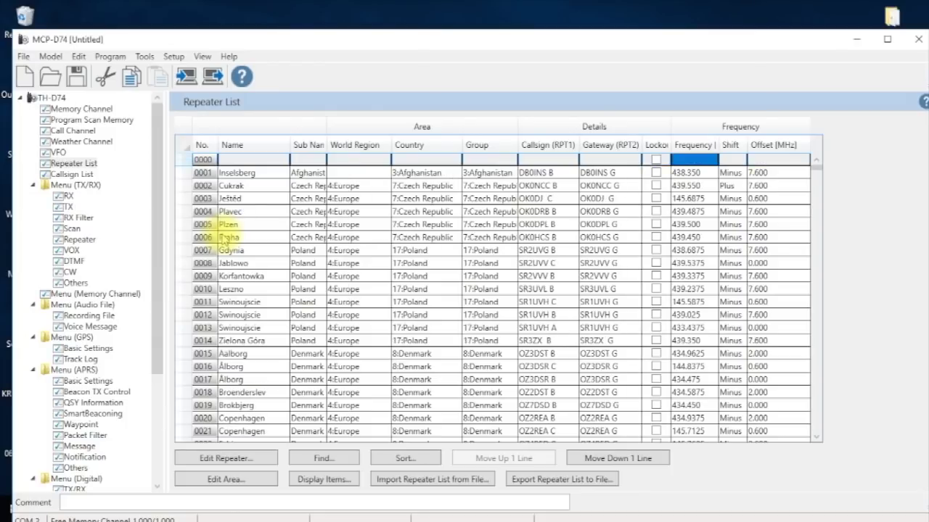
pyautogui.rightClick(187, 163)
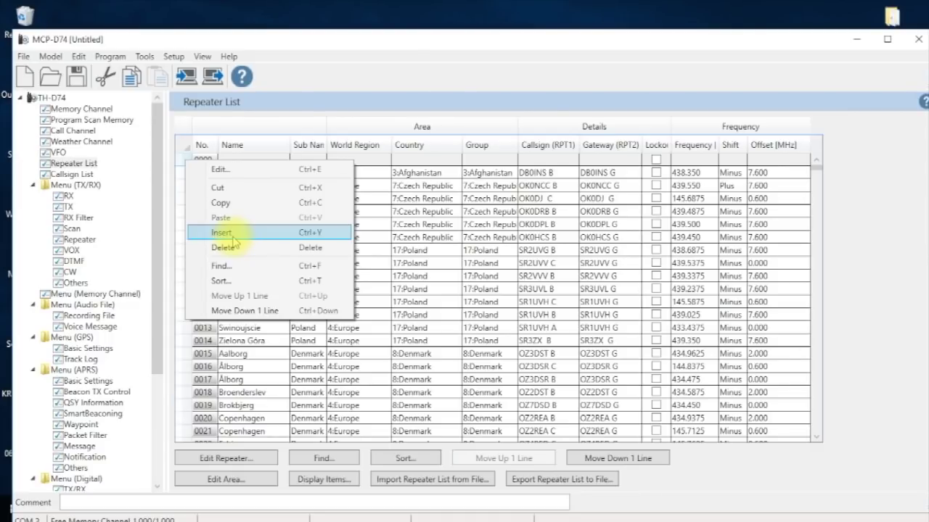
pyautogui.click(231, 234)
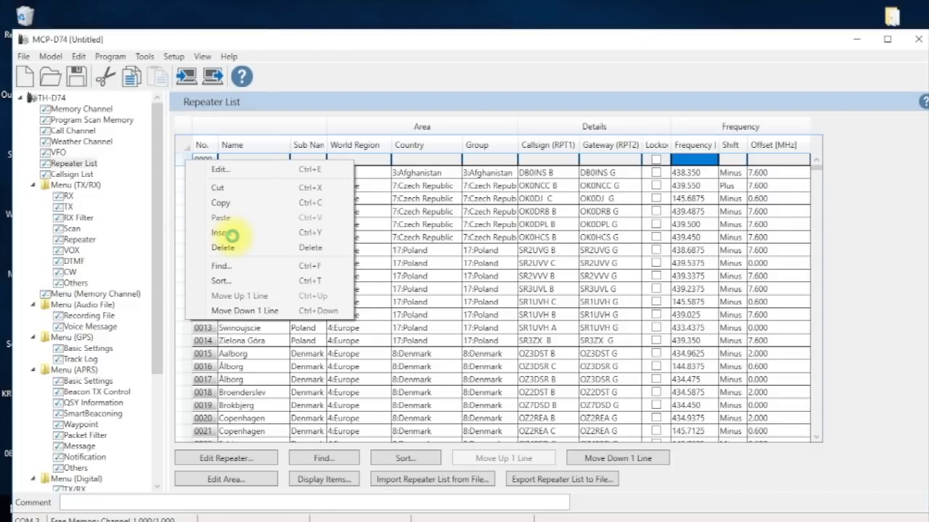
pyautogui.click(230, 234)
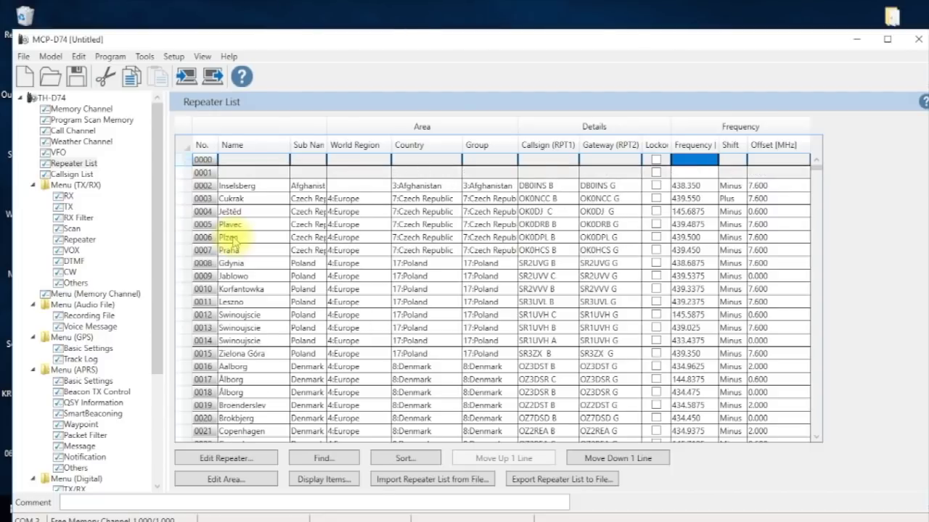
pyautogui.click(695, 160)
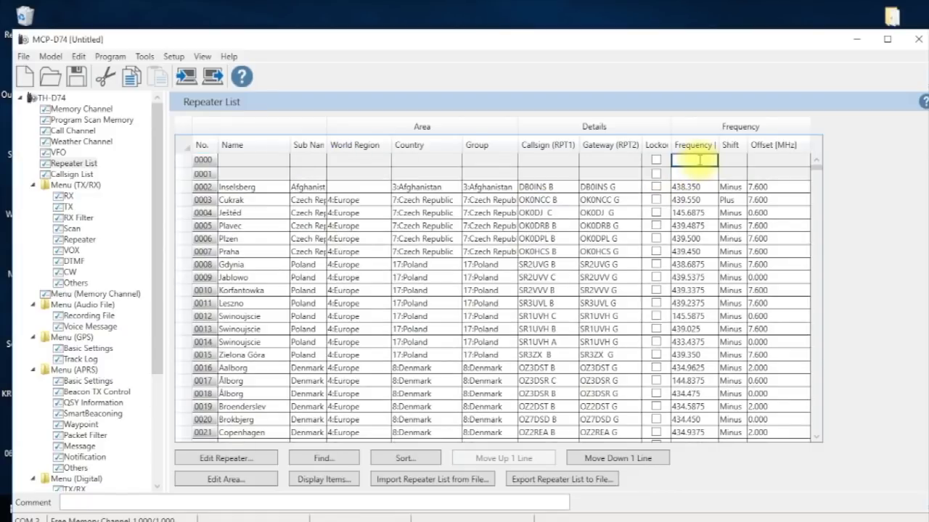
# - Enter 433.100 as entry 0000's frequency, leaving the gateway empty
pyautogui.write('433')
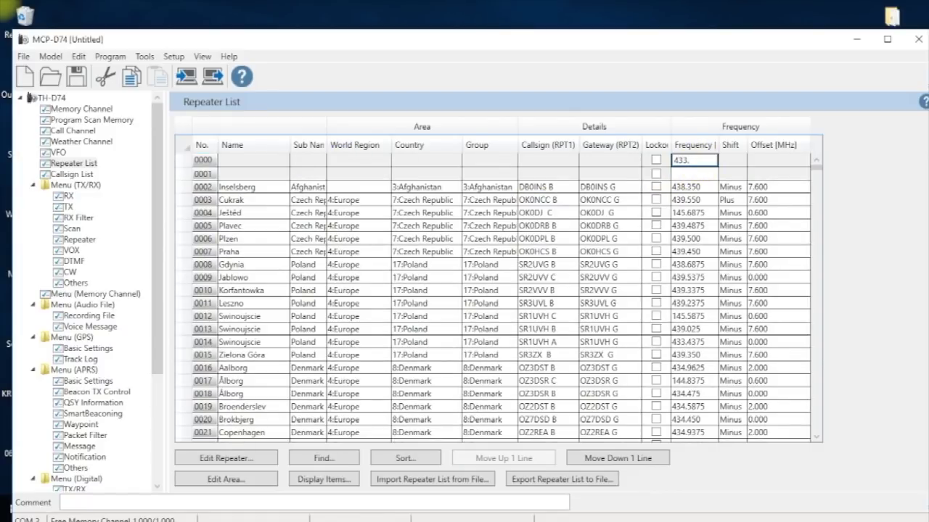
pyautogui.write('.100')
pyautogui.click(615, 160)
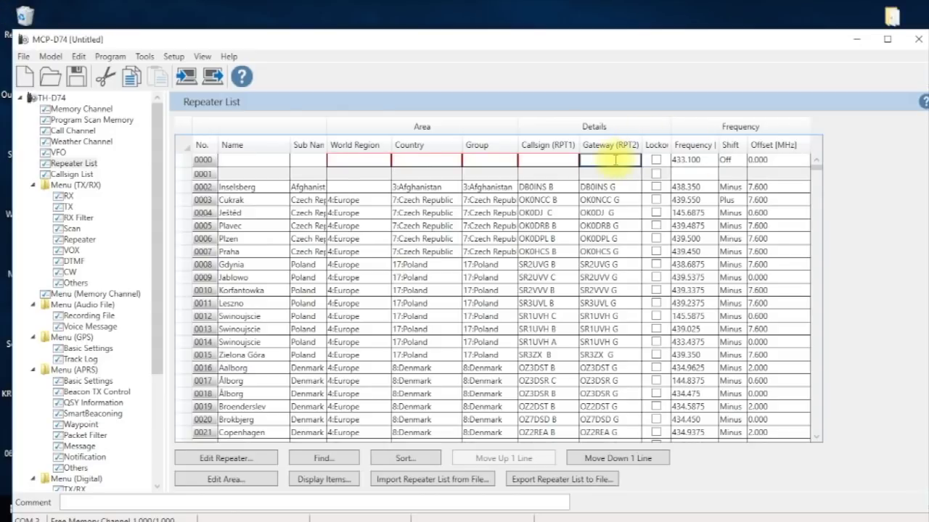
pyautogui.press('Tab')
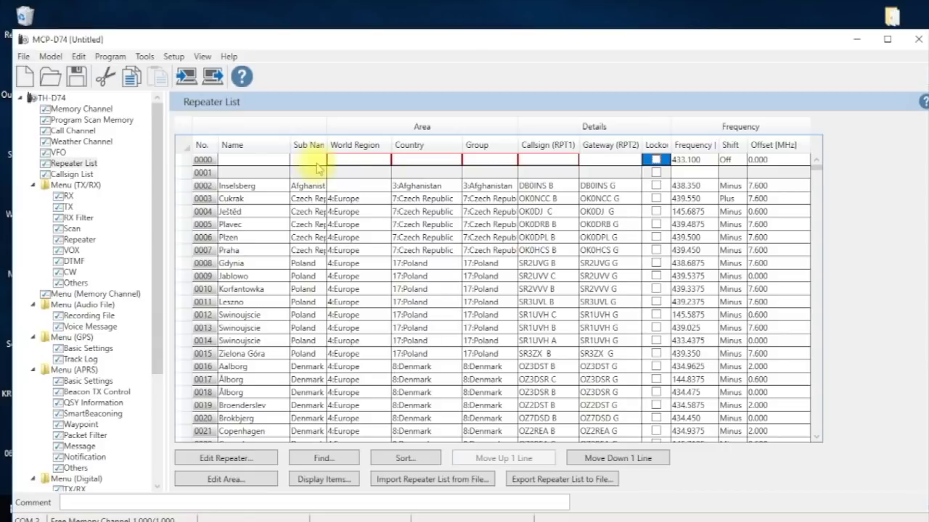
pyautogui.click(364, 162)
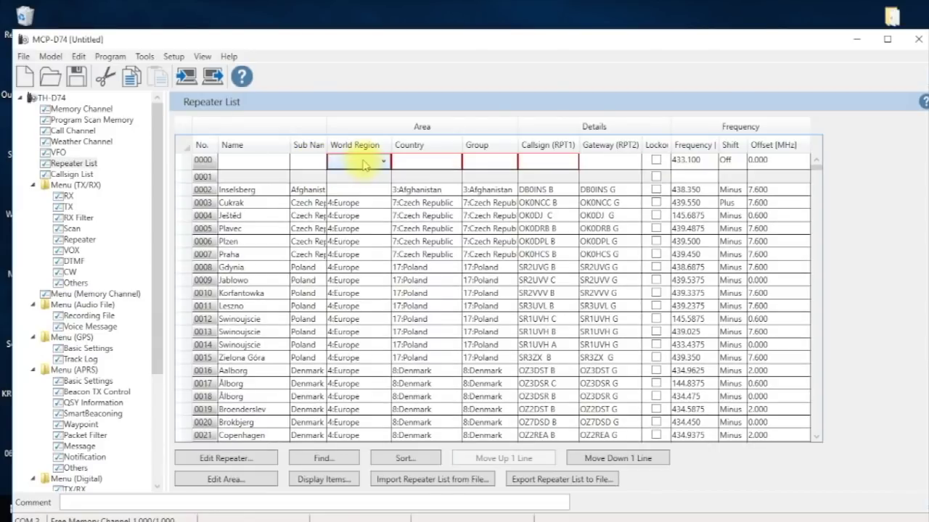
pyautogui.click(237, 482)
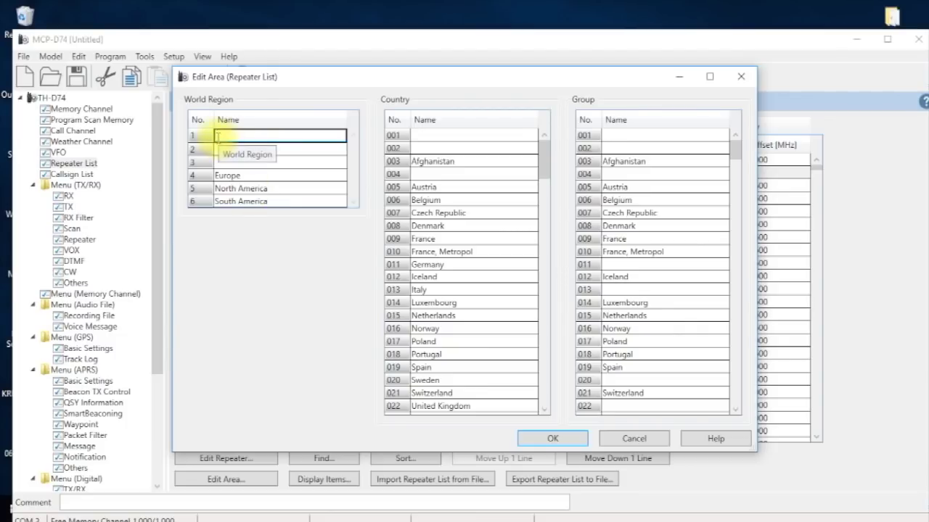
# - Name world region 1 Hotspot, country 001 Zumspot and group 001 Zum440, then apply the edits
pyautogui.write('H')
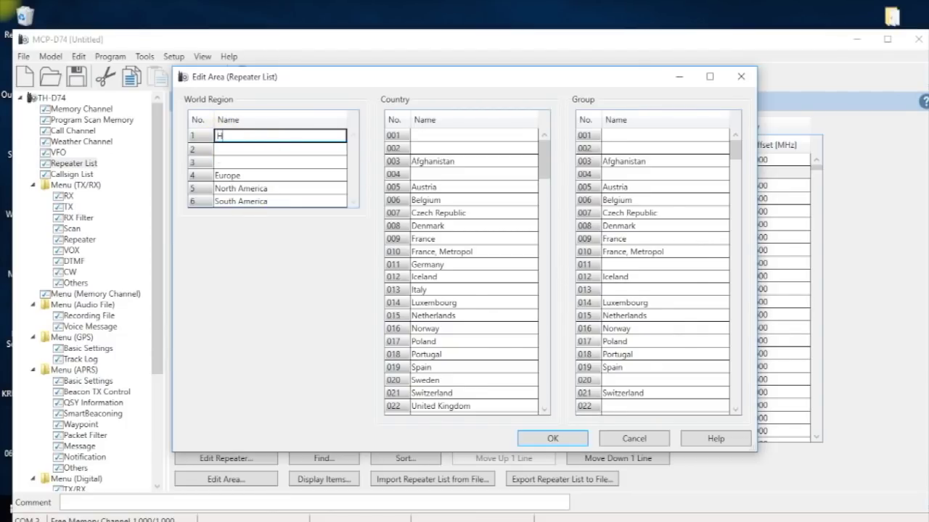
pyautogui.write('otspot')
pyautogui.click(244, 150)
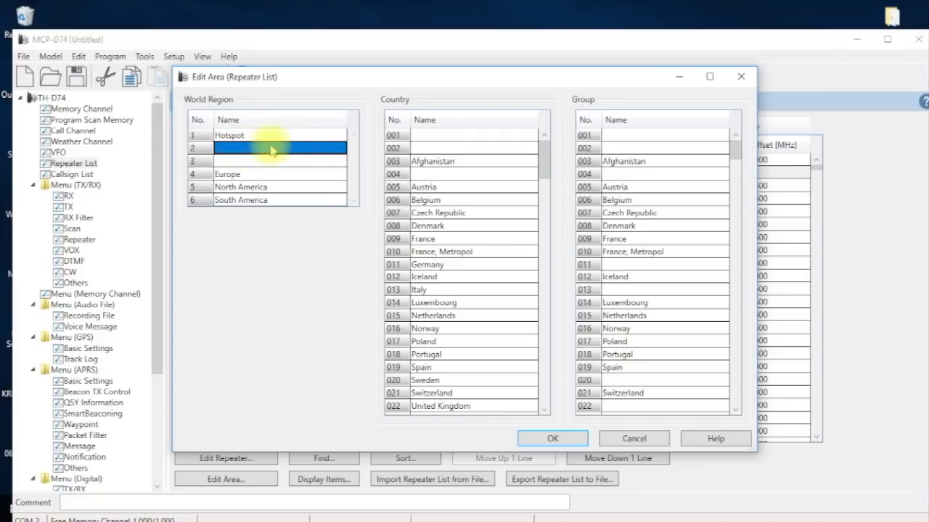
pyautogui.click(424, 135)
pyautogui.write('Zum')
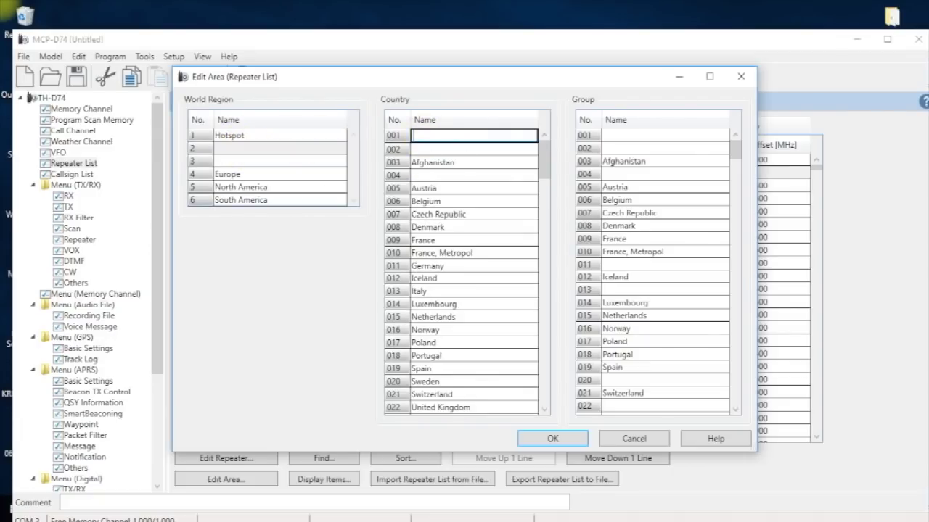
pyautogui.write('spot')
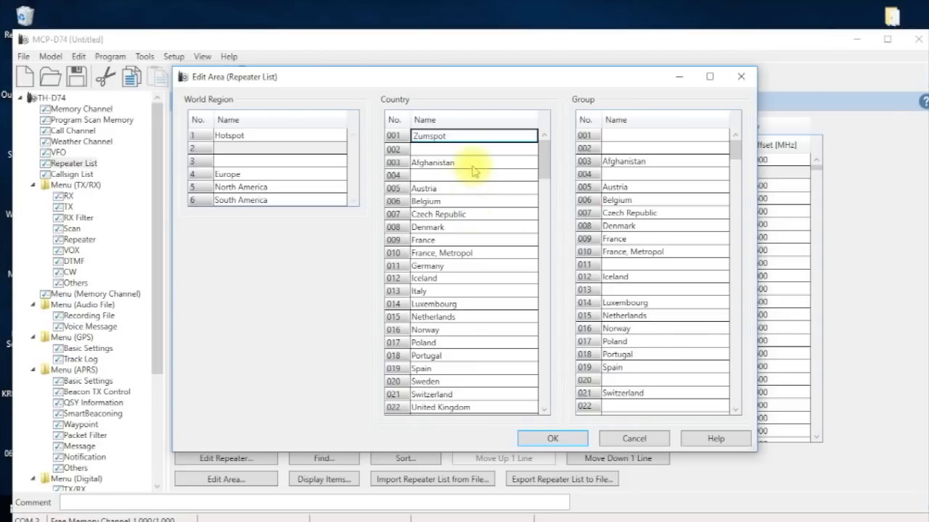
pyautogui.press('Return')
pyautogui.doubleClick(622, 137)
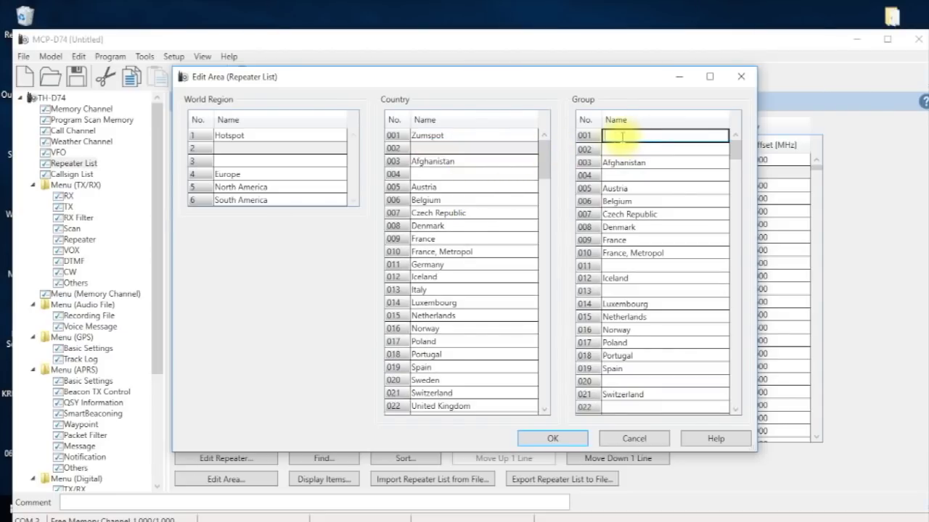
pyautogui.write('Zum')
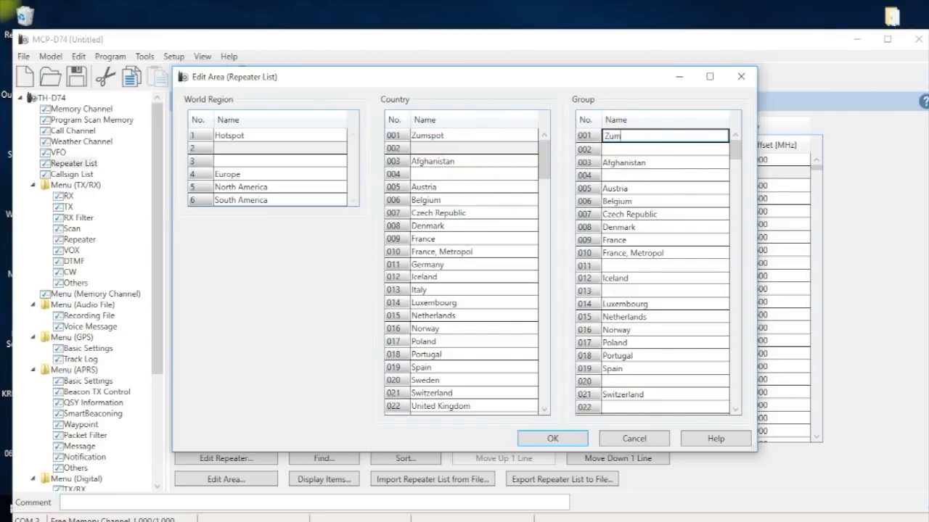
pyautogui.write('440')
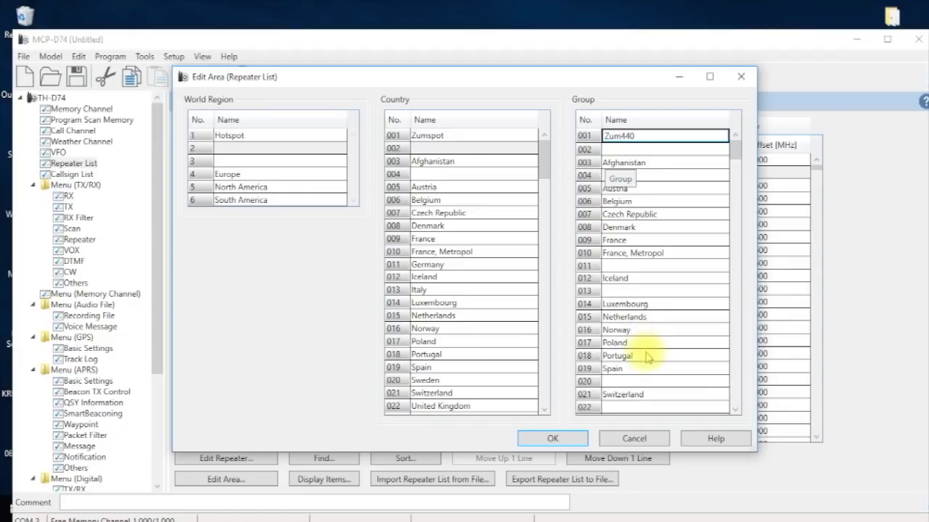
pyautogui.click(554, 440)
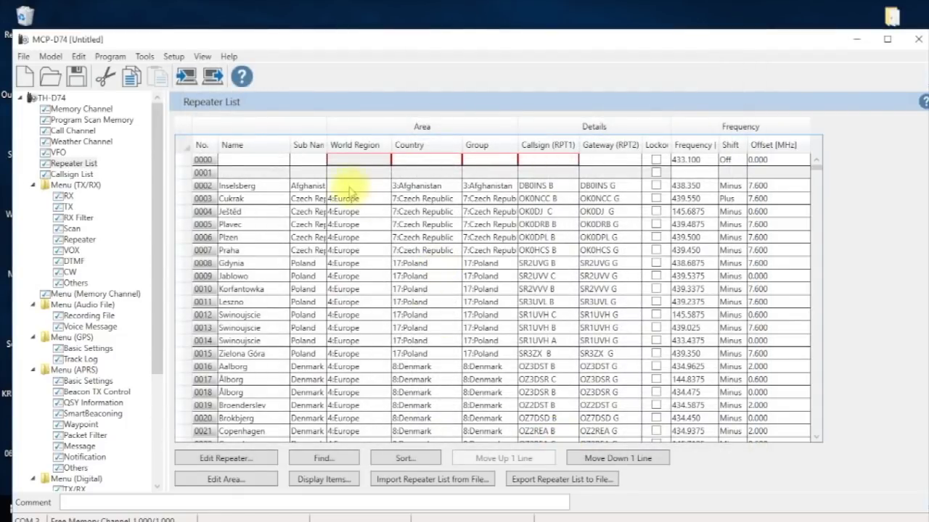
# - Pick 1:Hotspot, 1:Zumspot and 1:Zum440 from row 0000's region, country and group dropdowns
pyautogui.click(348, 165)
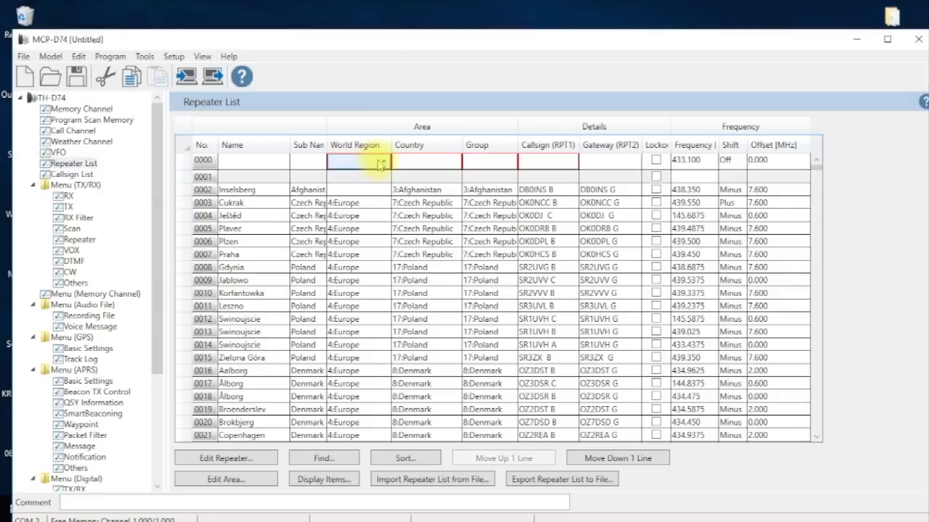
pyautogui.click(359, 163)
pyautogui.click(366, 178)
pyautogui.click(421, 161)
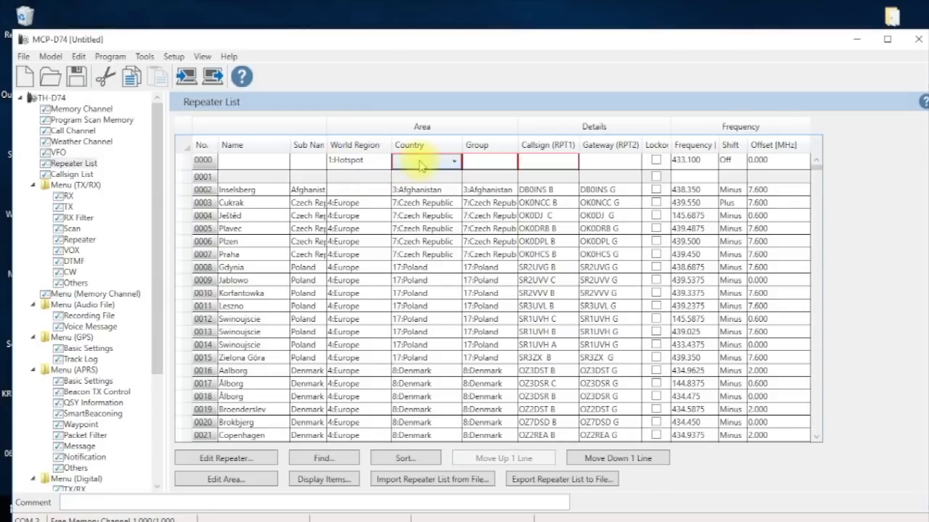
pyautogui.click(421, 161)
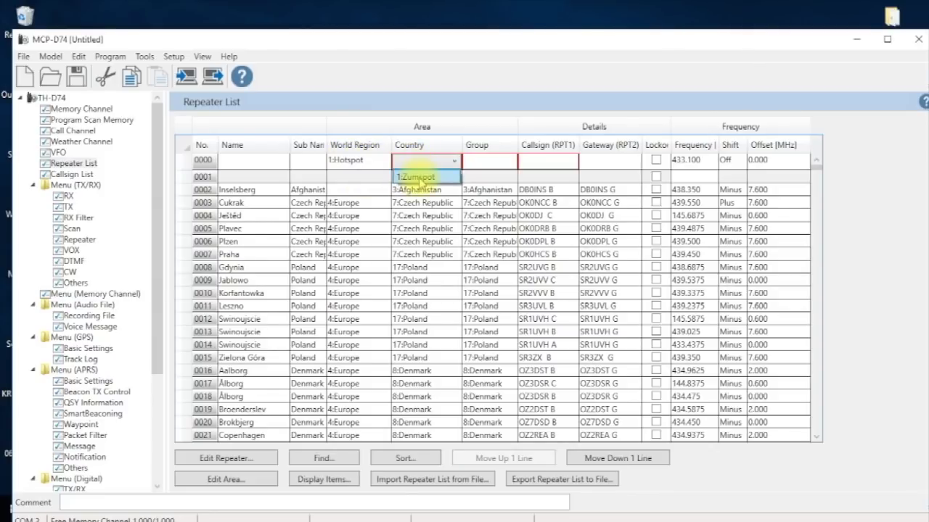
pyautogui.click(419, 177)
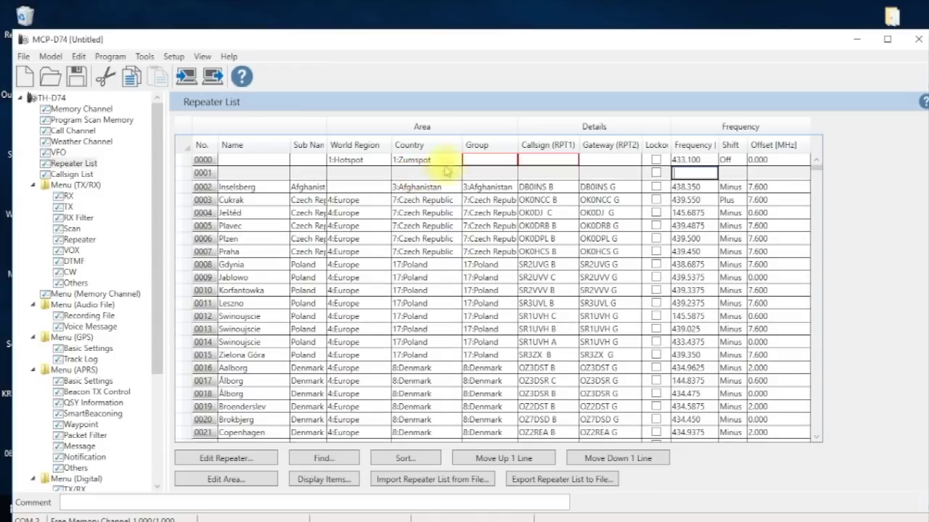
pyautogui.click(479, 161)
pyautogui.click(480, 161)
pyautogui.click(481, 179)
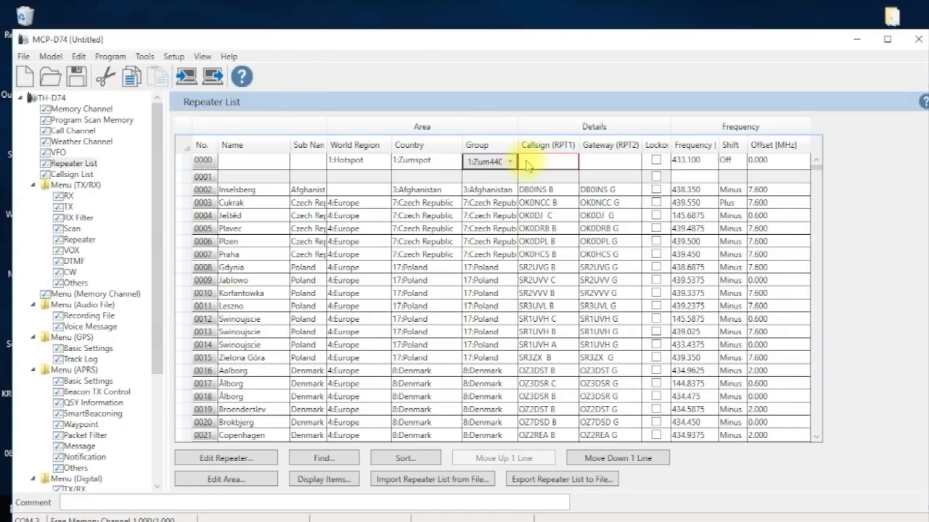
pyautogui.click(525, 161)
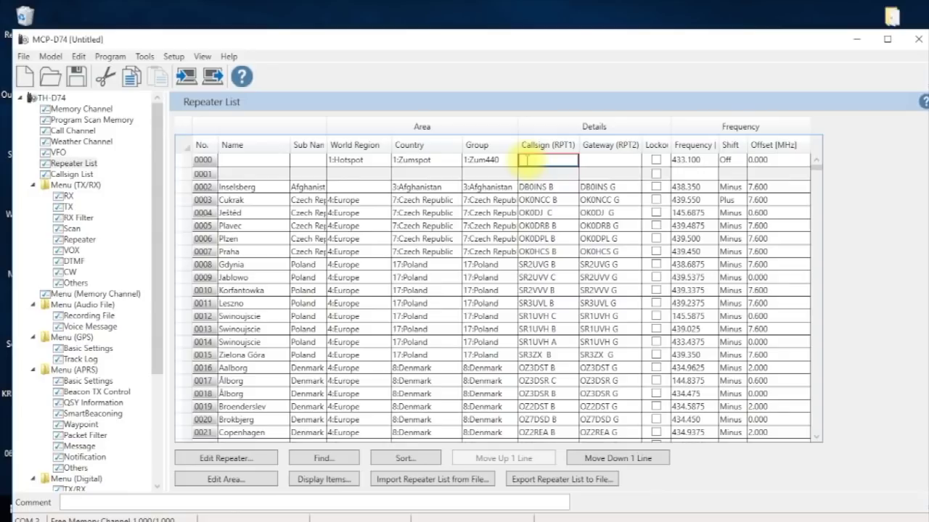
# - Enter the operator's callsign in both the Callsign (RPT1) and Gateway (RPT2) cells of entry 0000
pyautogui.write('W')
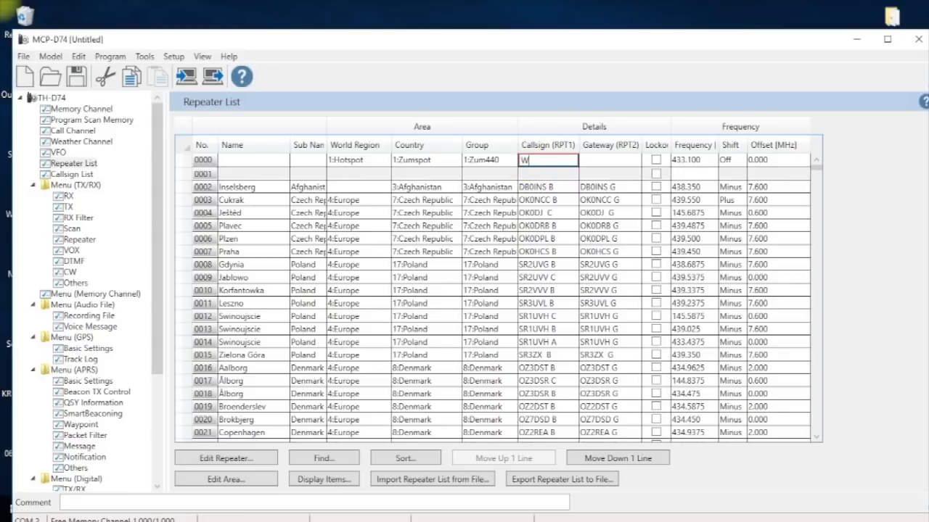
pyautogui.write('6GPS  B')
pyautogui.press('Tab')
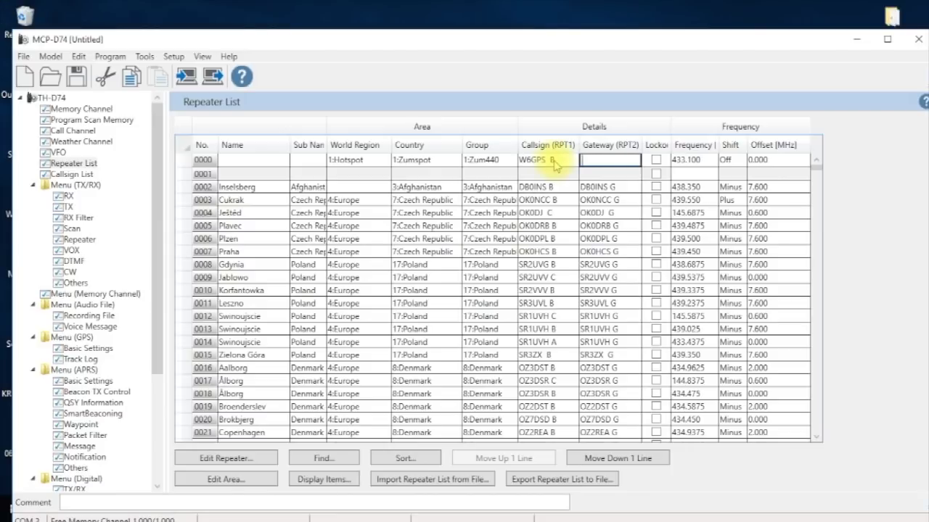
pyautogui.write('W6GPS  G')
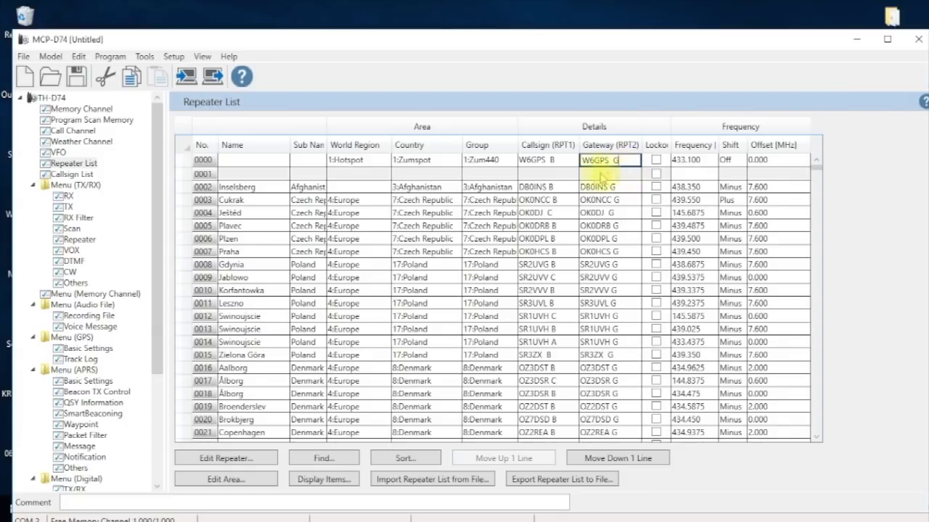
# - Name entry 0000 'zummobile' in lowercase, then glance at the SD card's folders in File Explorer
pyautogui.click(226, 161)
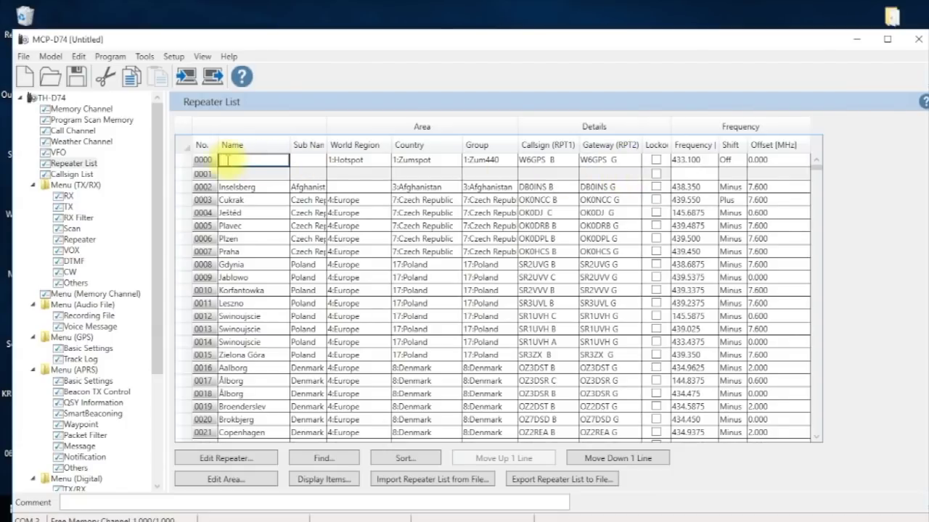
pyautogui.write('zU')
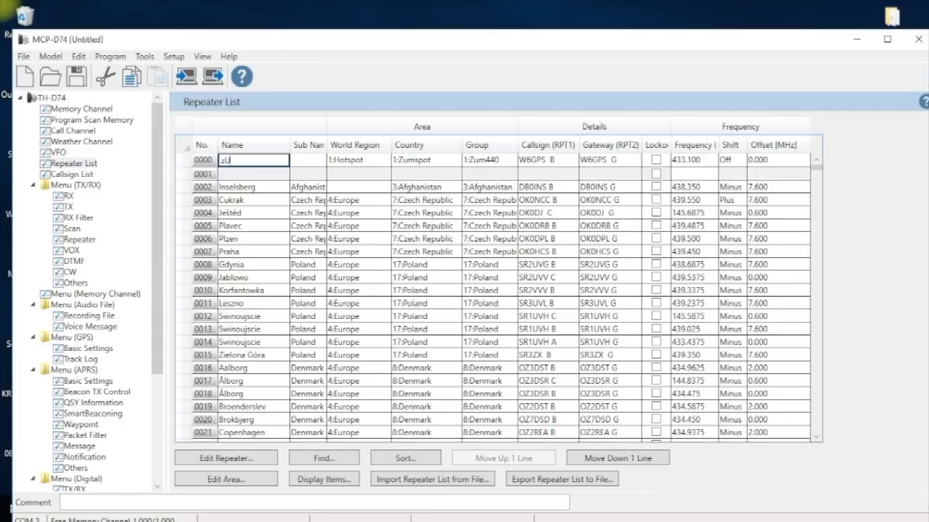
pyautogui.write('MmOBILE')
pyautogui.moveTo(284, 160); pyautogui.dragTo(164, 162)
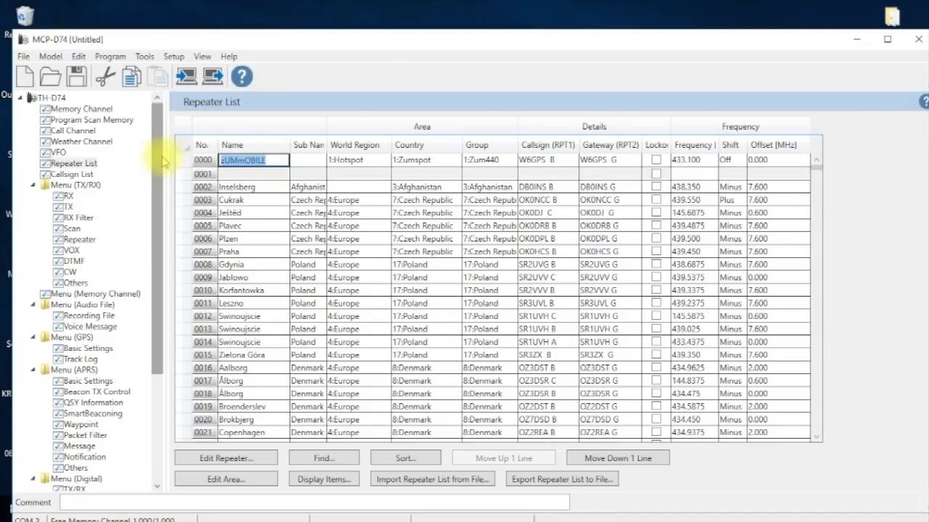
pyautogui.write('Z')
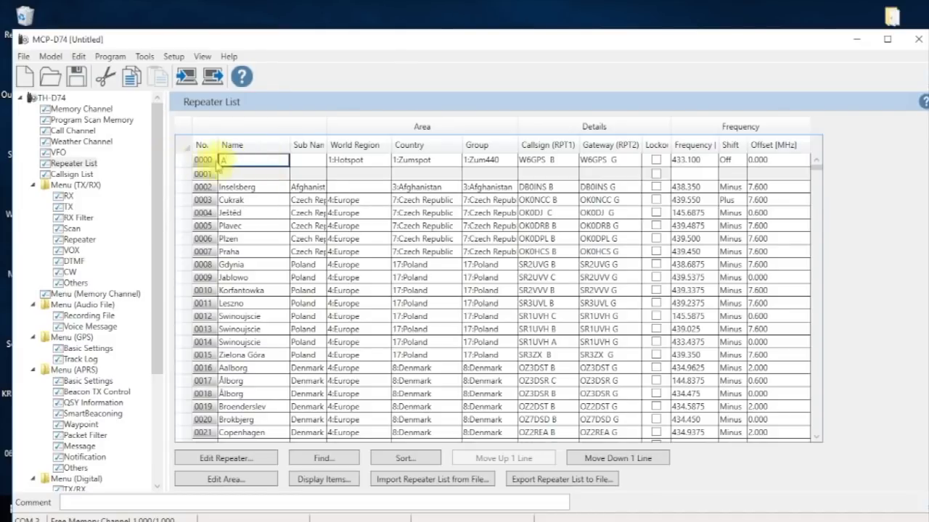
pyautogui.press('BackSpace')
pyautogui.write('zummobile')
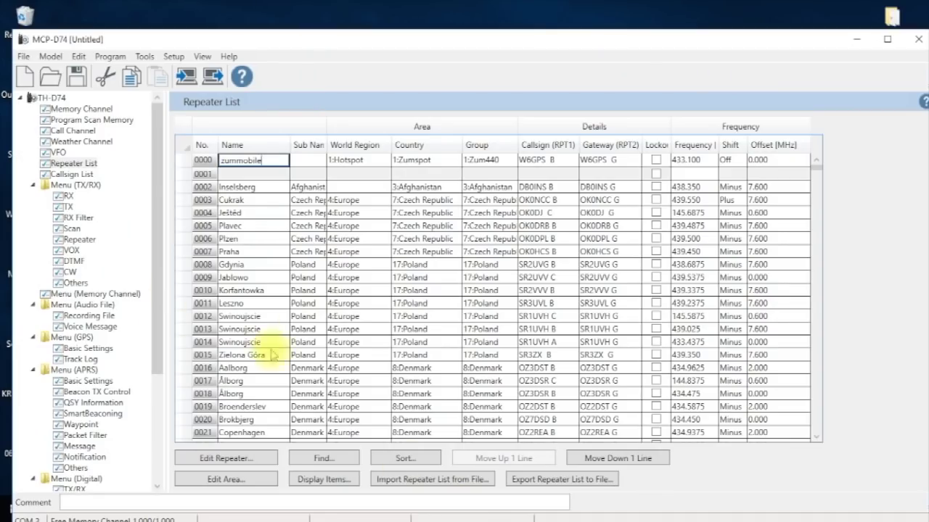
pyautogui.click(434, 479)
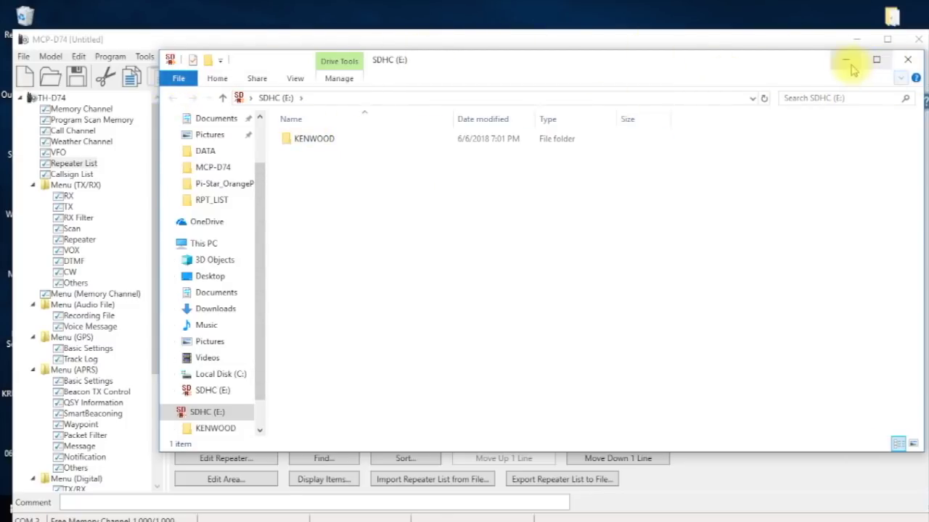
pyautogui.click(847, 64)
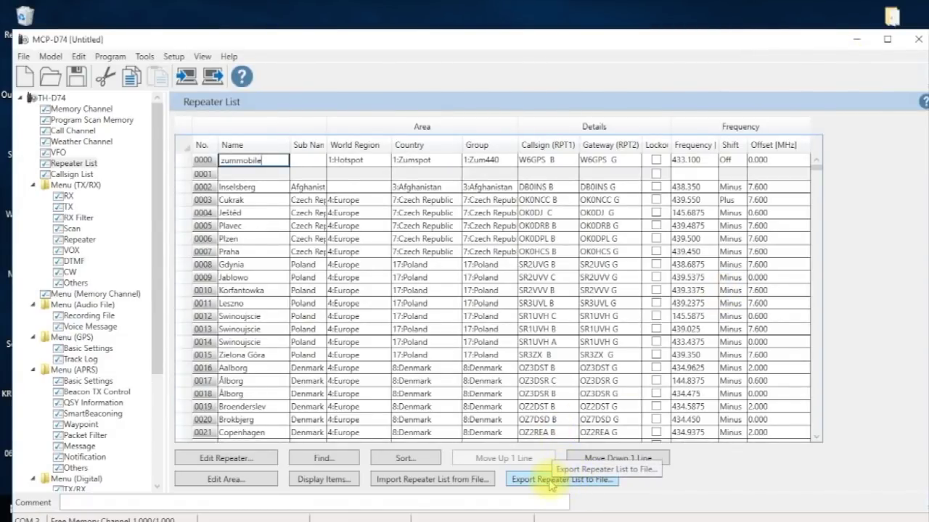
# - Save the repeater list export as 06jun18 in SDHC (E:) KENWOOD\TH-D74\SETTINGS\RPT_LIST
pyautogui.click(549, 482)
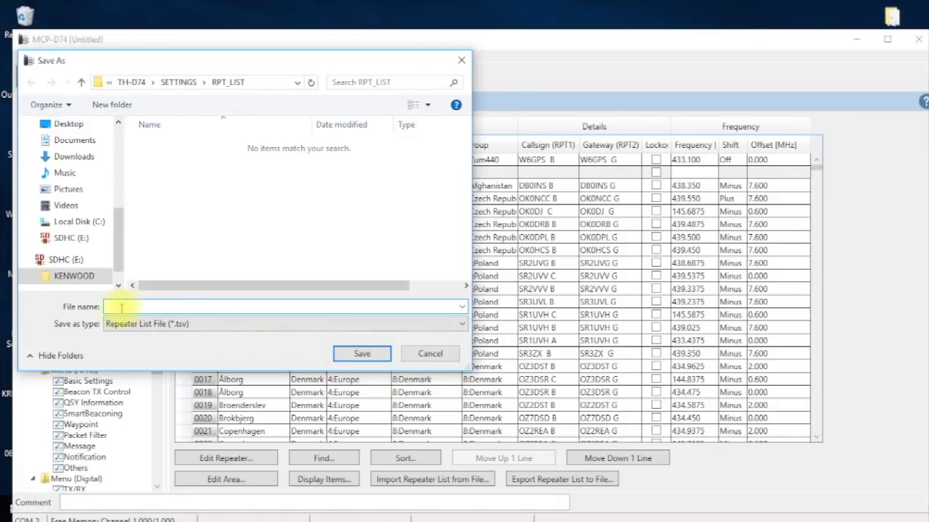
pyautogui.write('06jun18')
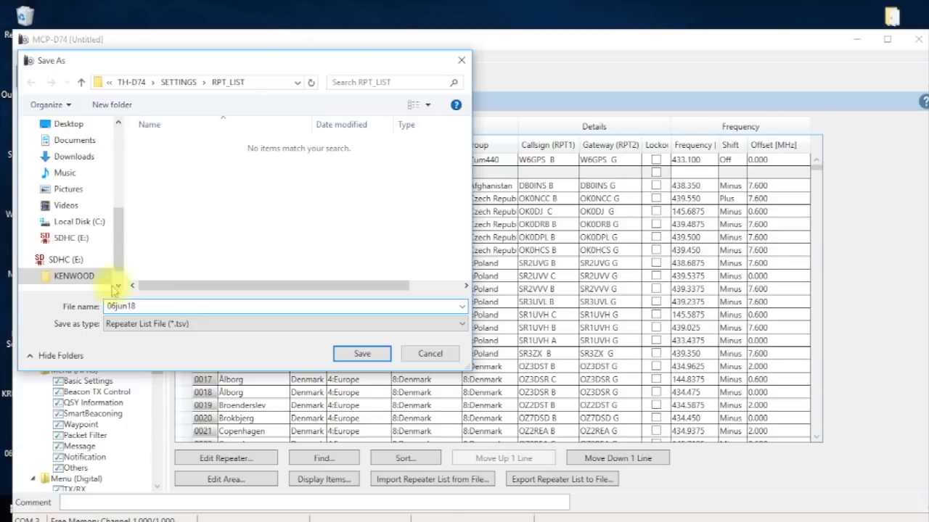
pyautogui.moveTo(122, 240); pyautogui.dragTo(122, 248)
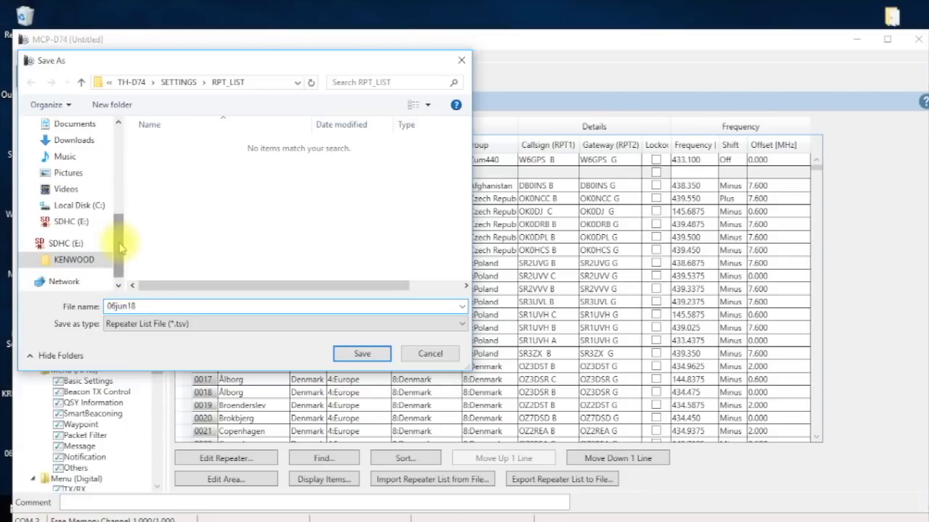
pyautogui.click(73, 259)
pyautogui.doubleClick(166, 144)
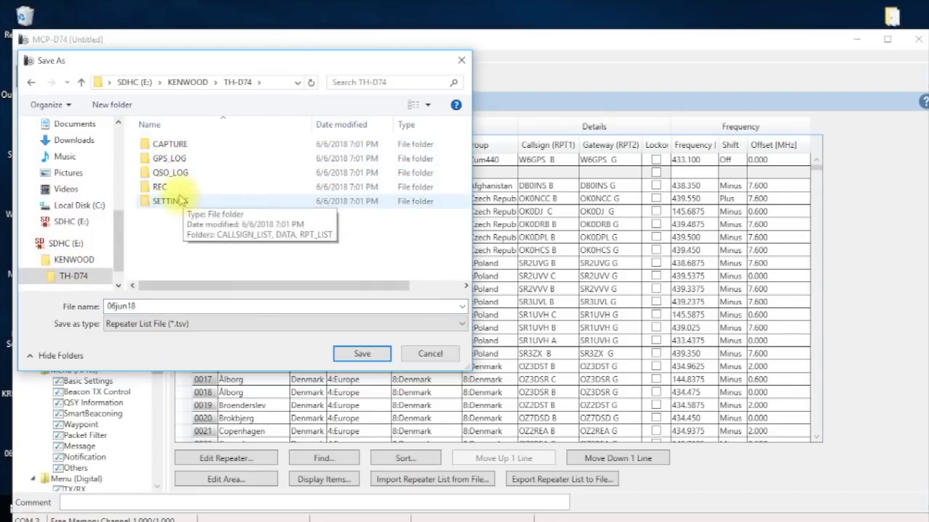
pyautogui.doubleClick(174, 202)
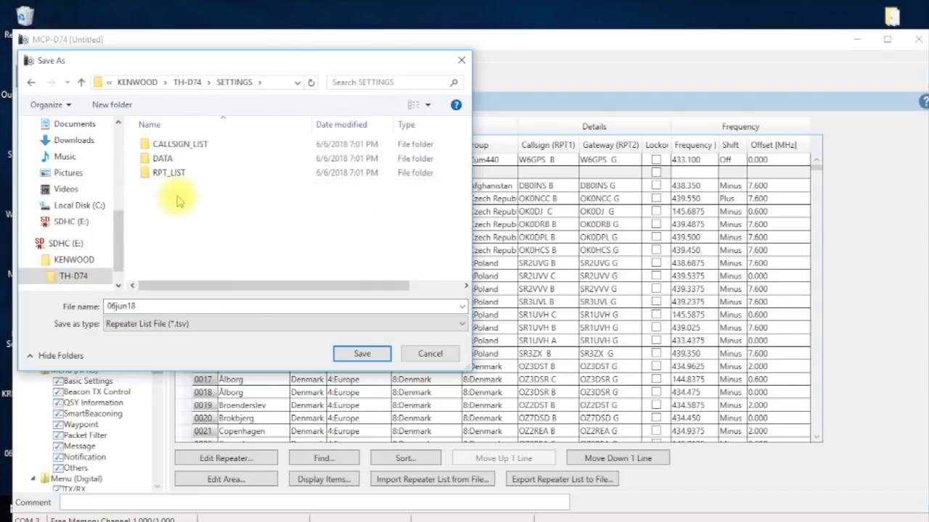
pyautogui.doubleClick(166, 180)
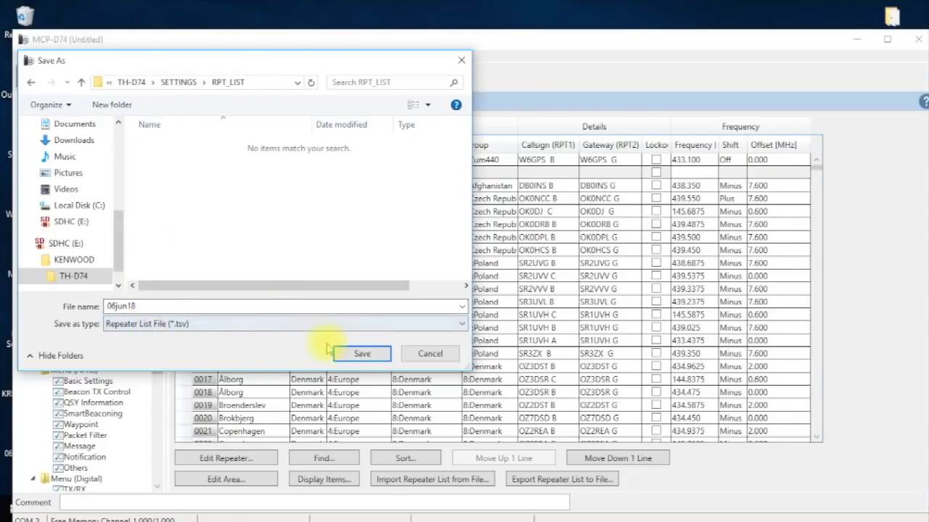
pyautogui.click(361, 354)
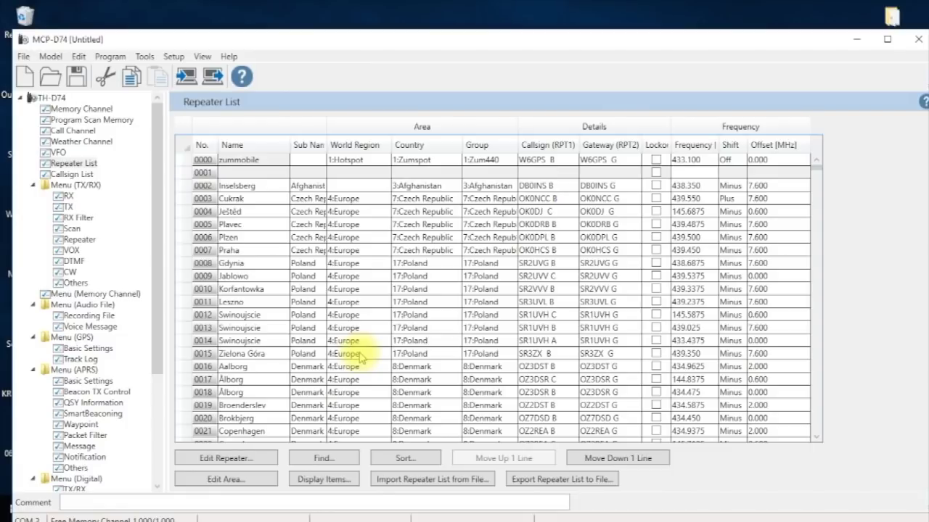